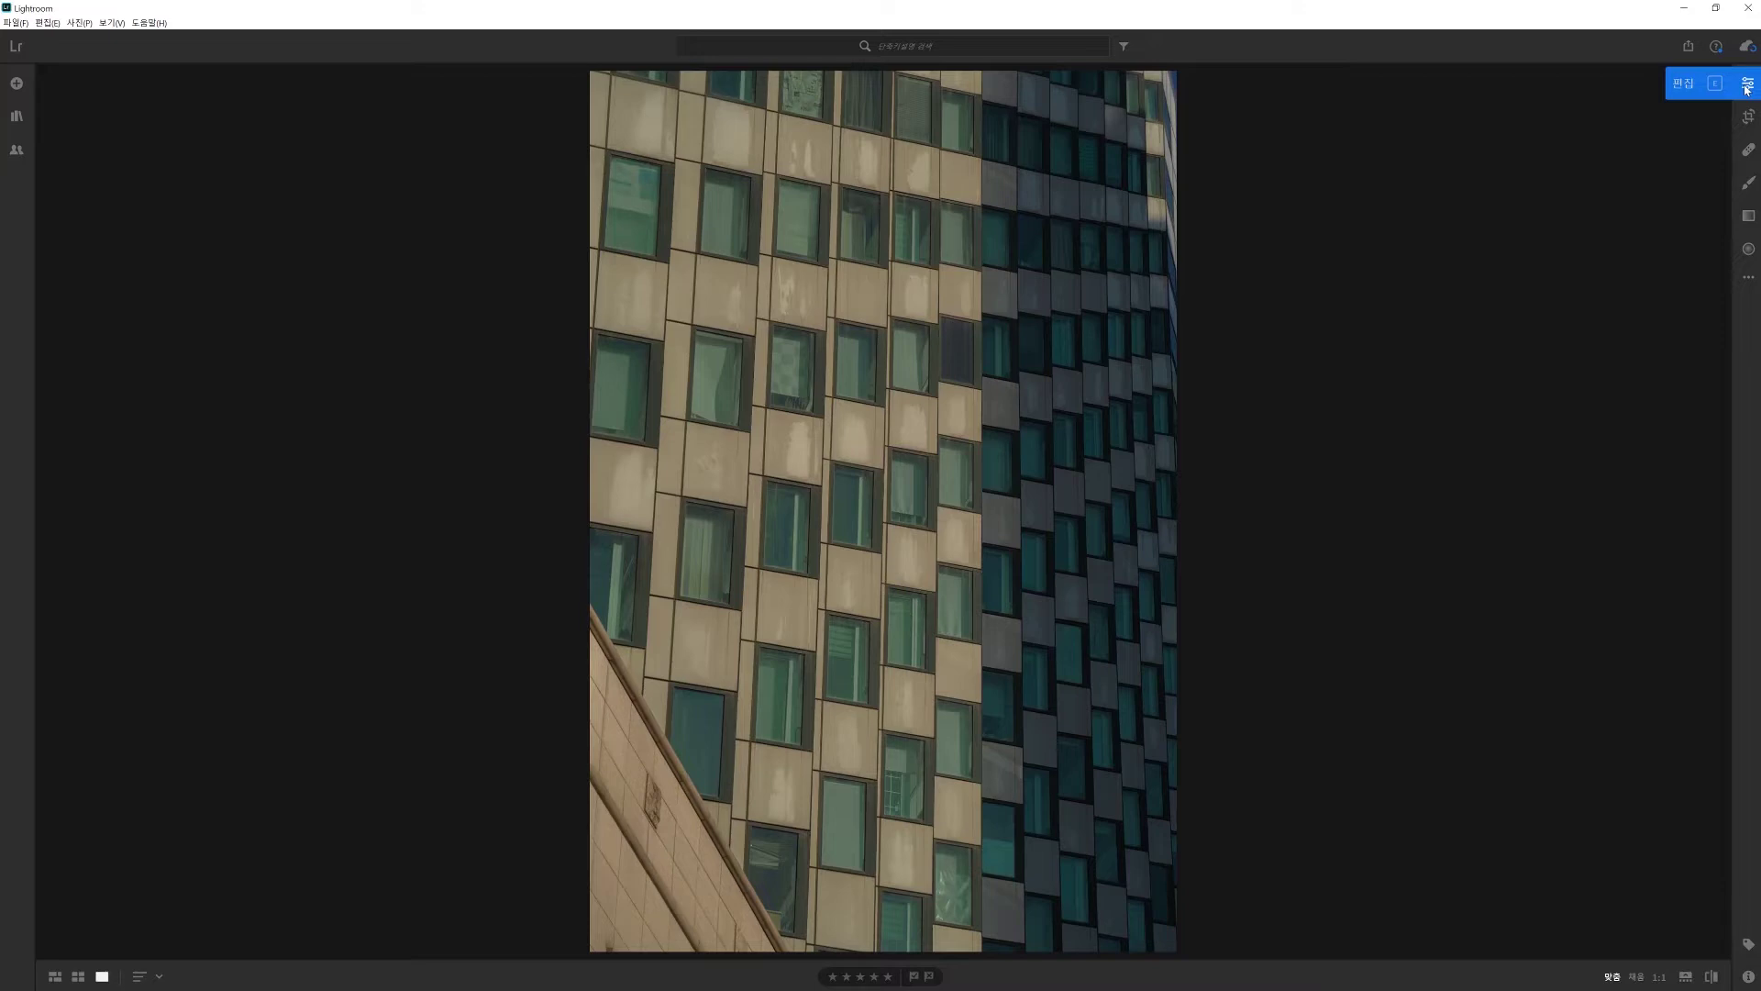
# Show the edit controls for the tiled tower photo, switch to the Crop tool and return to the edit controls.
pyautogui.click(1746, 86)
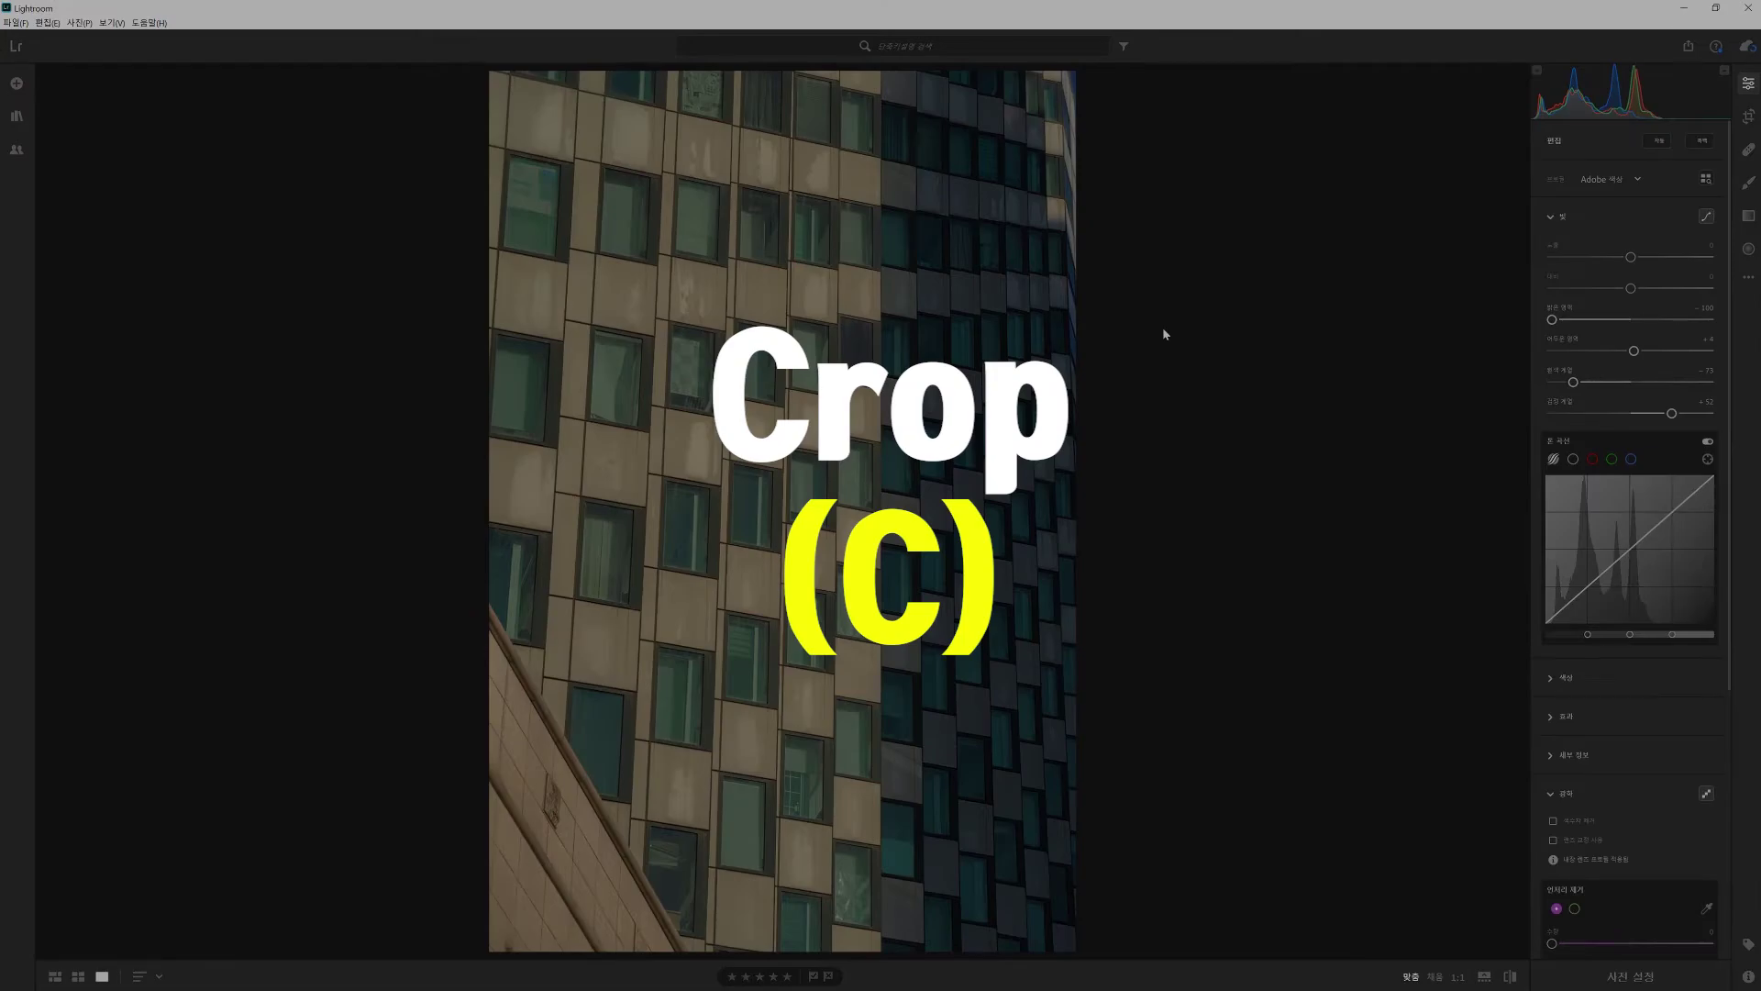
pyautogui.press('c')
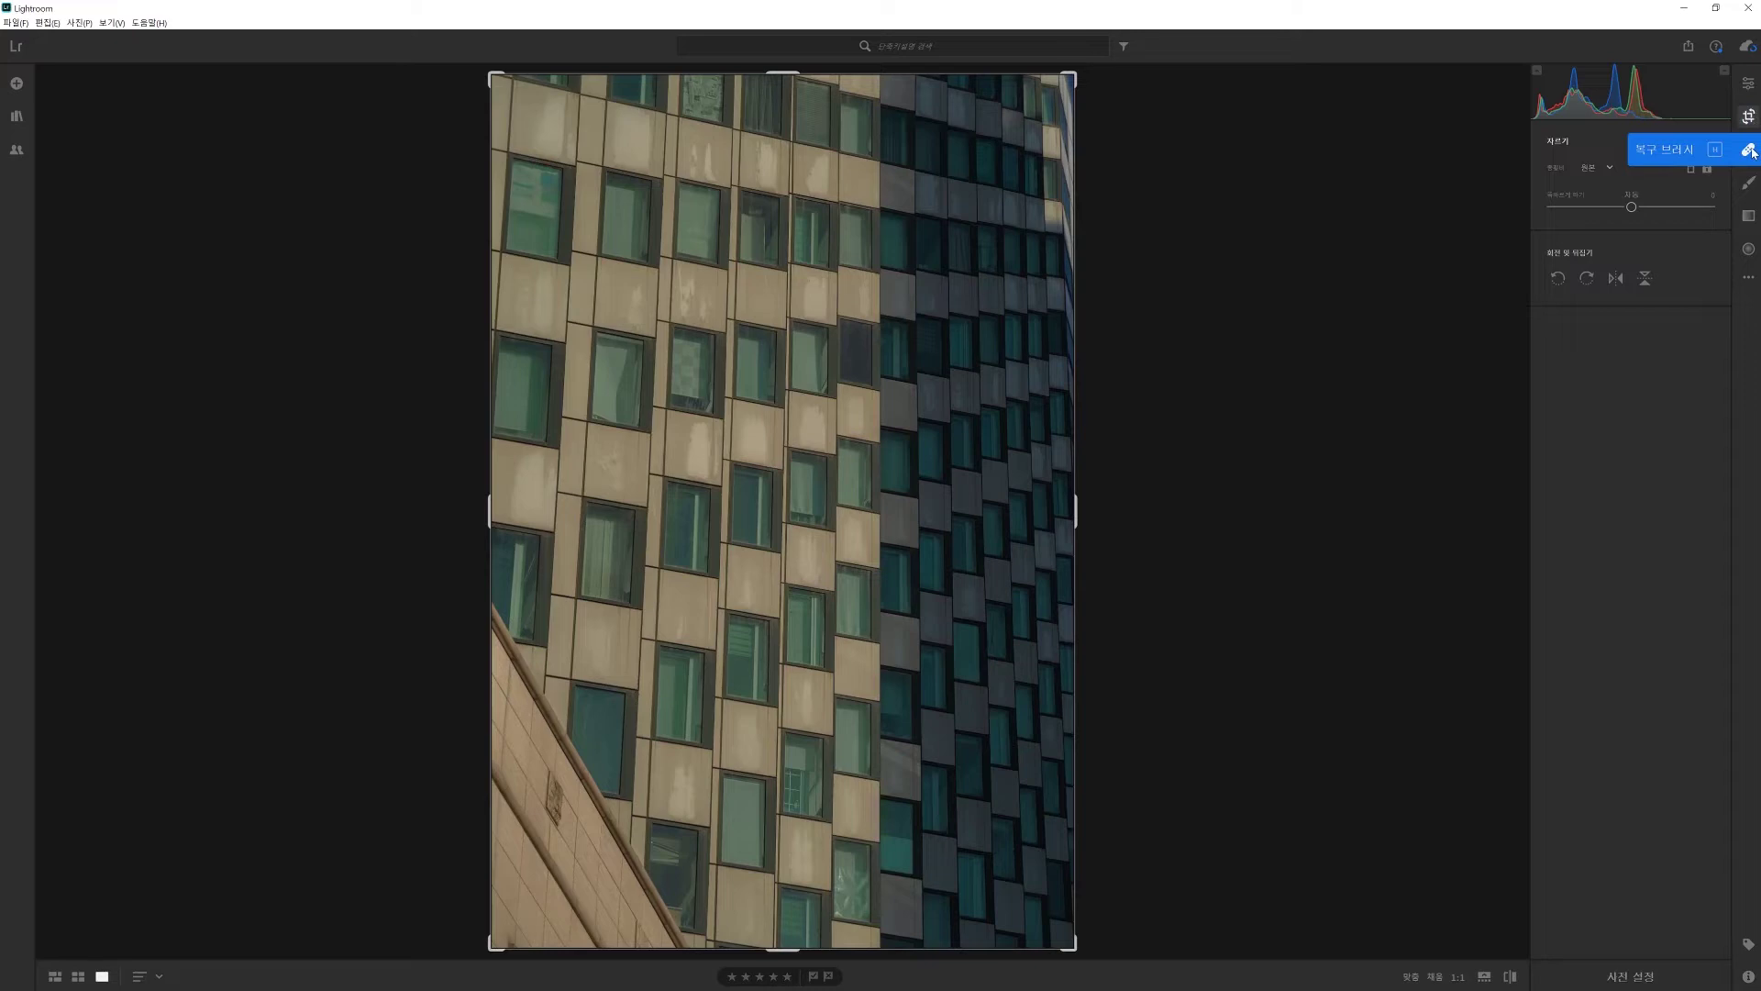
pyautogui.press('e')
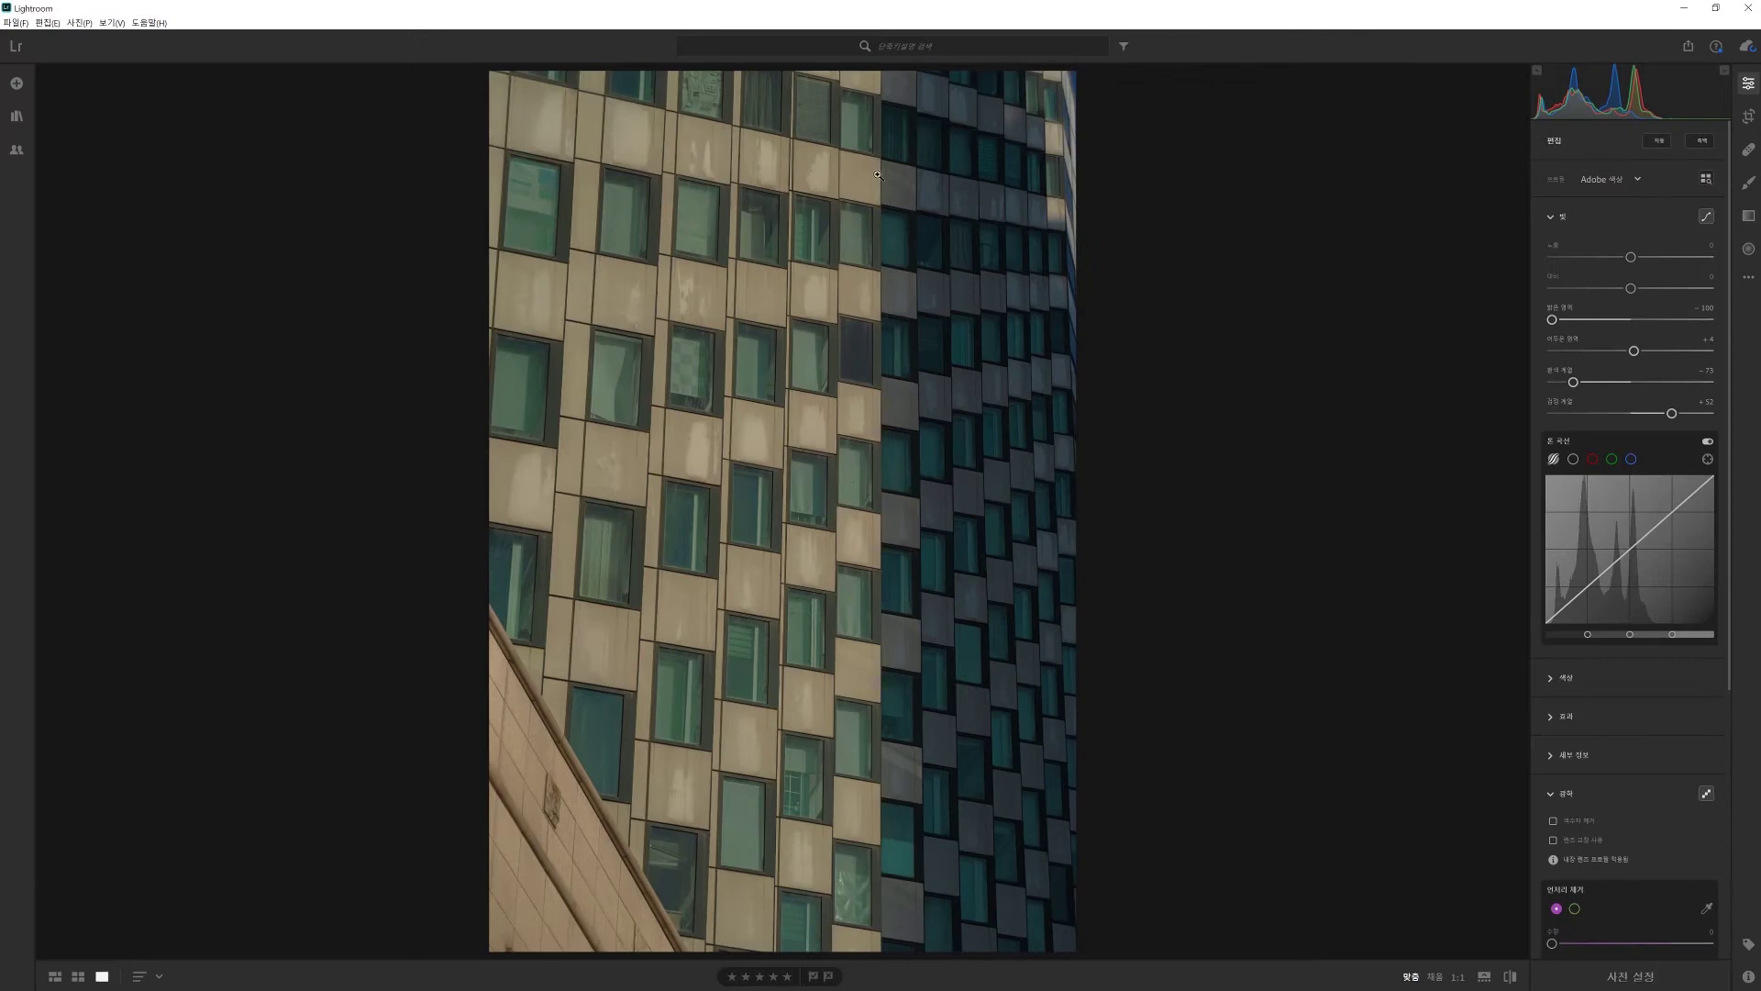
# Return to the photo grid and open the blue-sky street photo in single-photo view with its edit controls.
pyautogui.hotkey('shift', 'g')
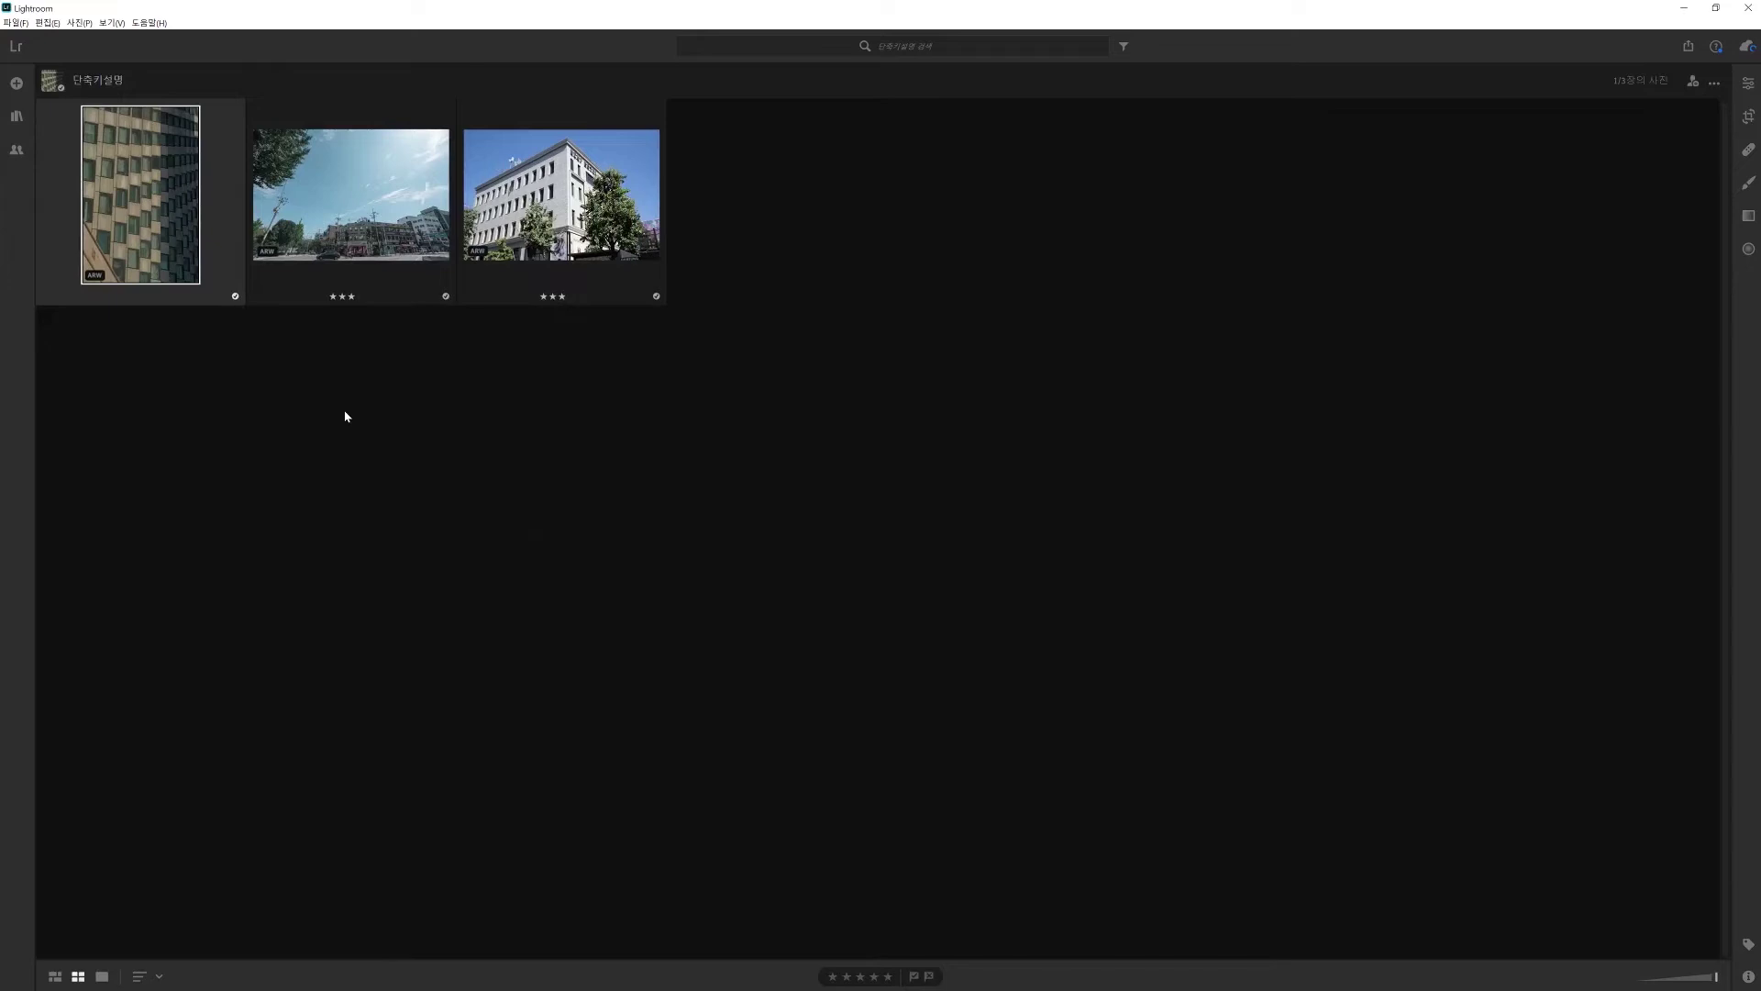
pyautogui.click(427, 259)
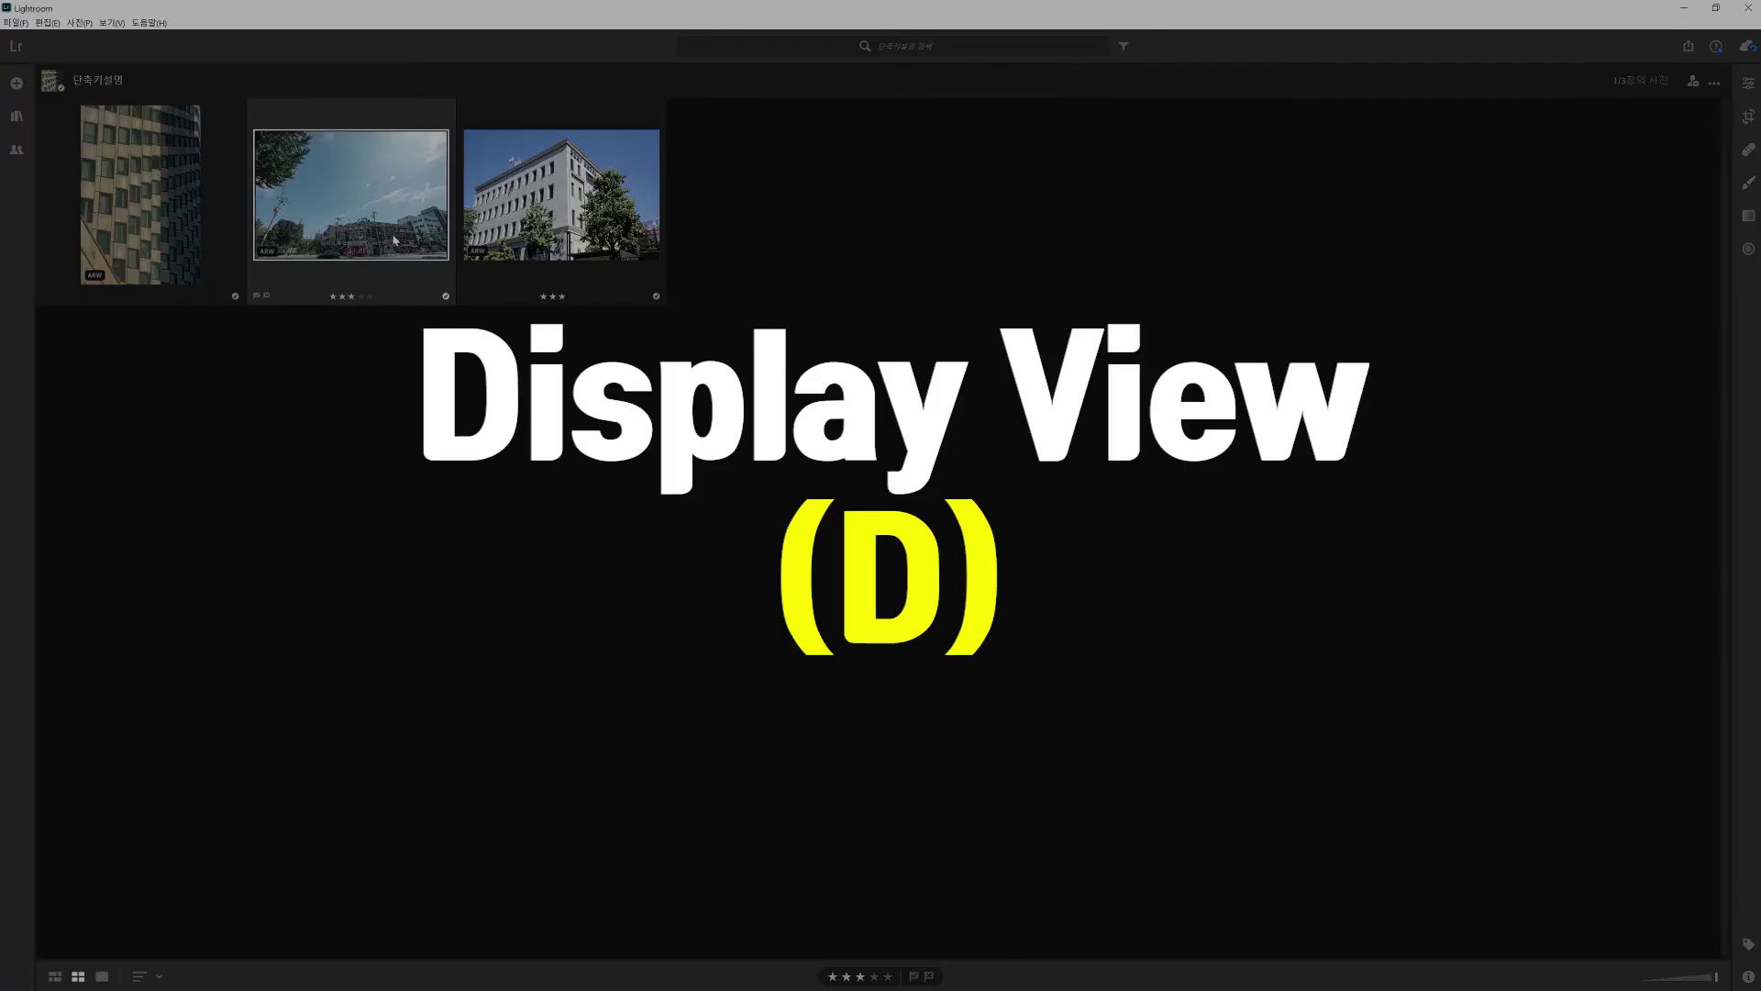
pyautogui.press('d')
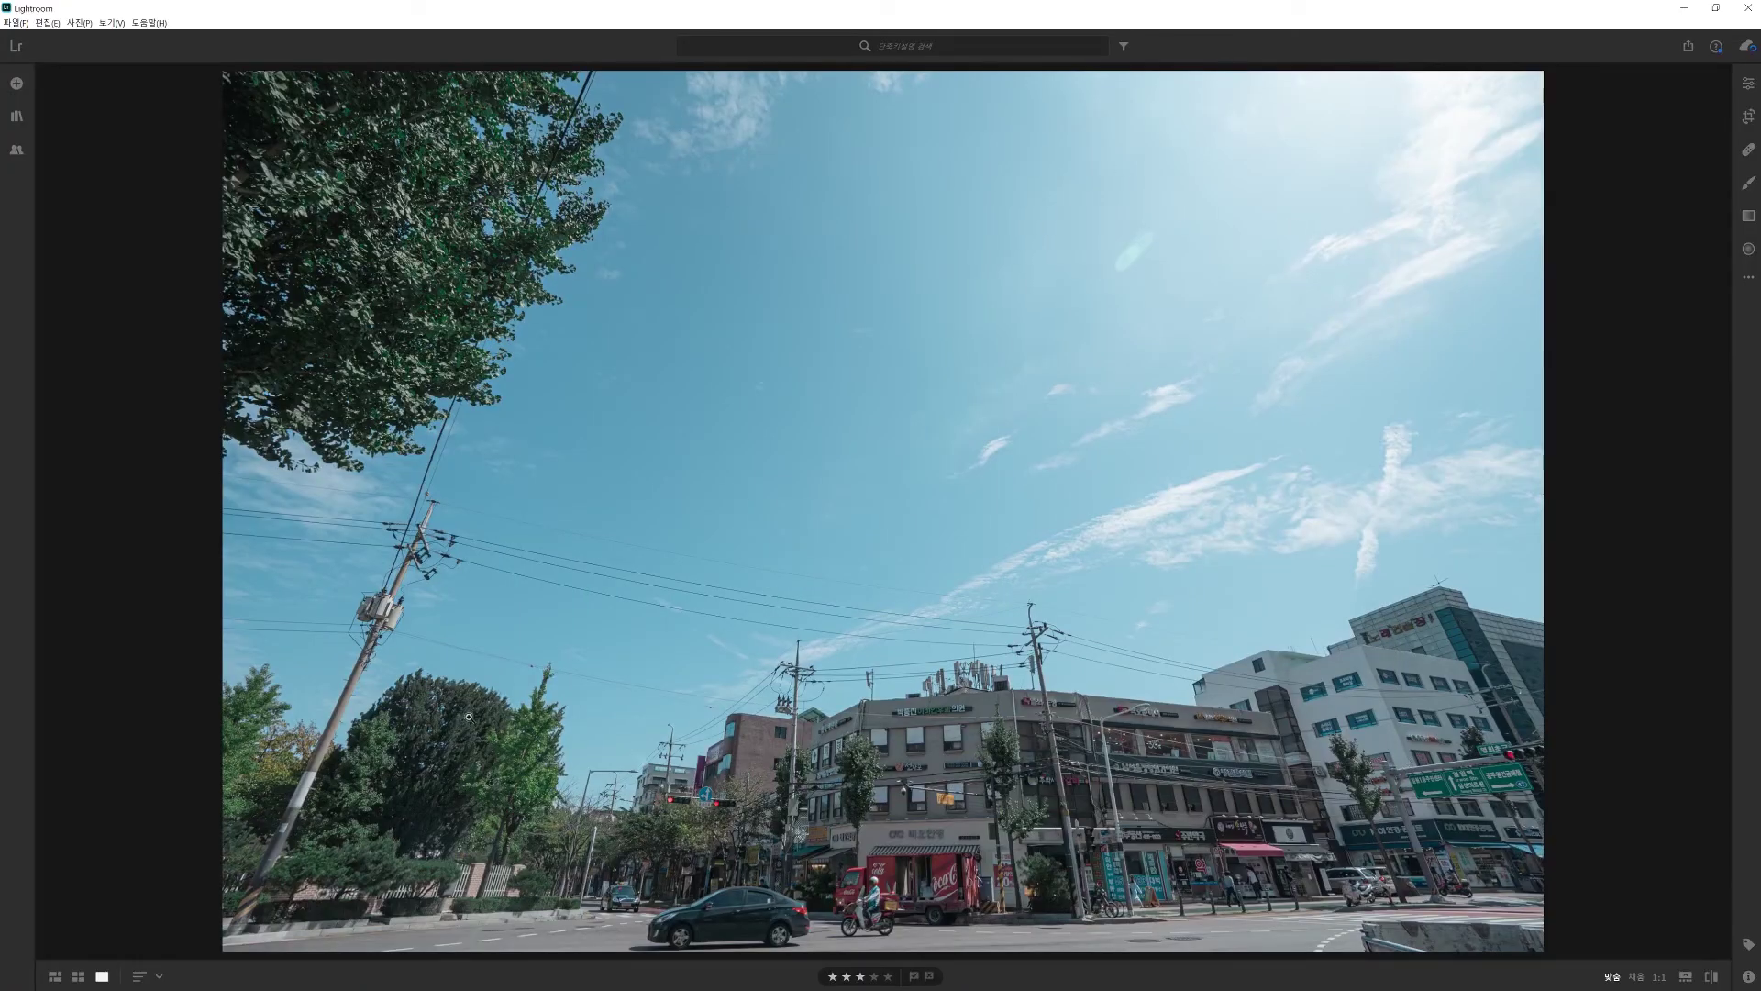
pyautogui.click(1749, 83)
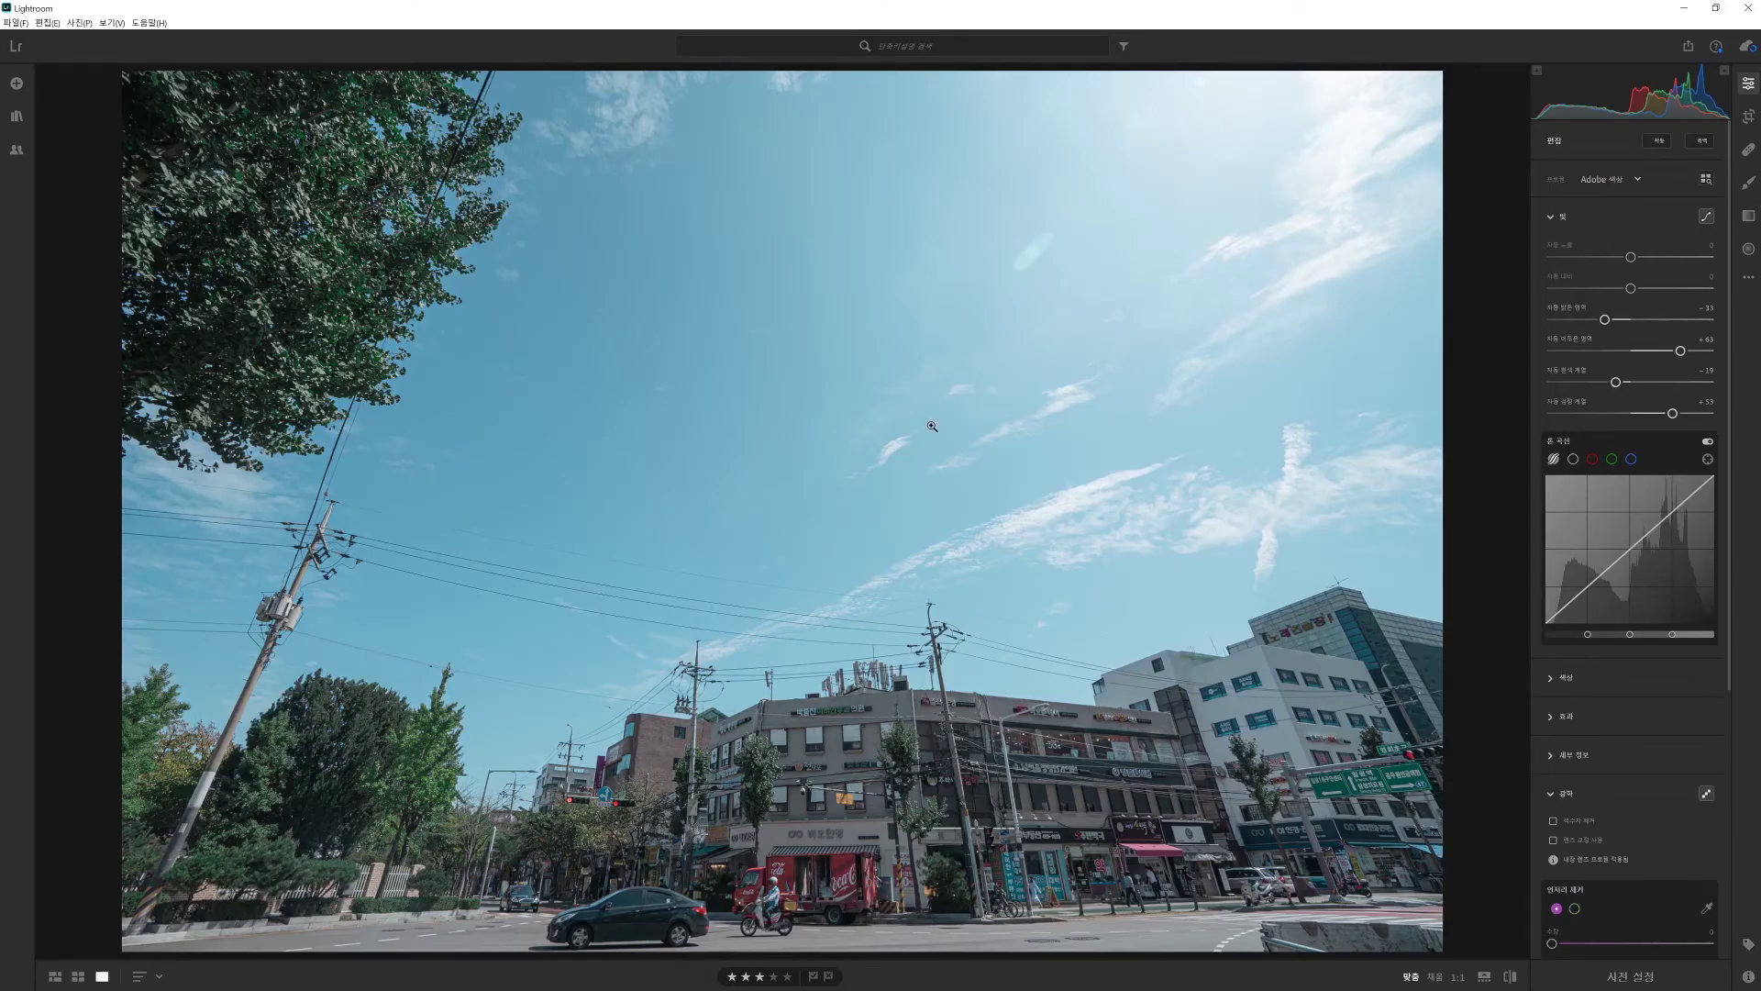
# Reset all edits on the street photo and undo the reset.
pyautogui.hotkey('ctrl', 'shift', 'r')
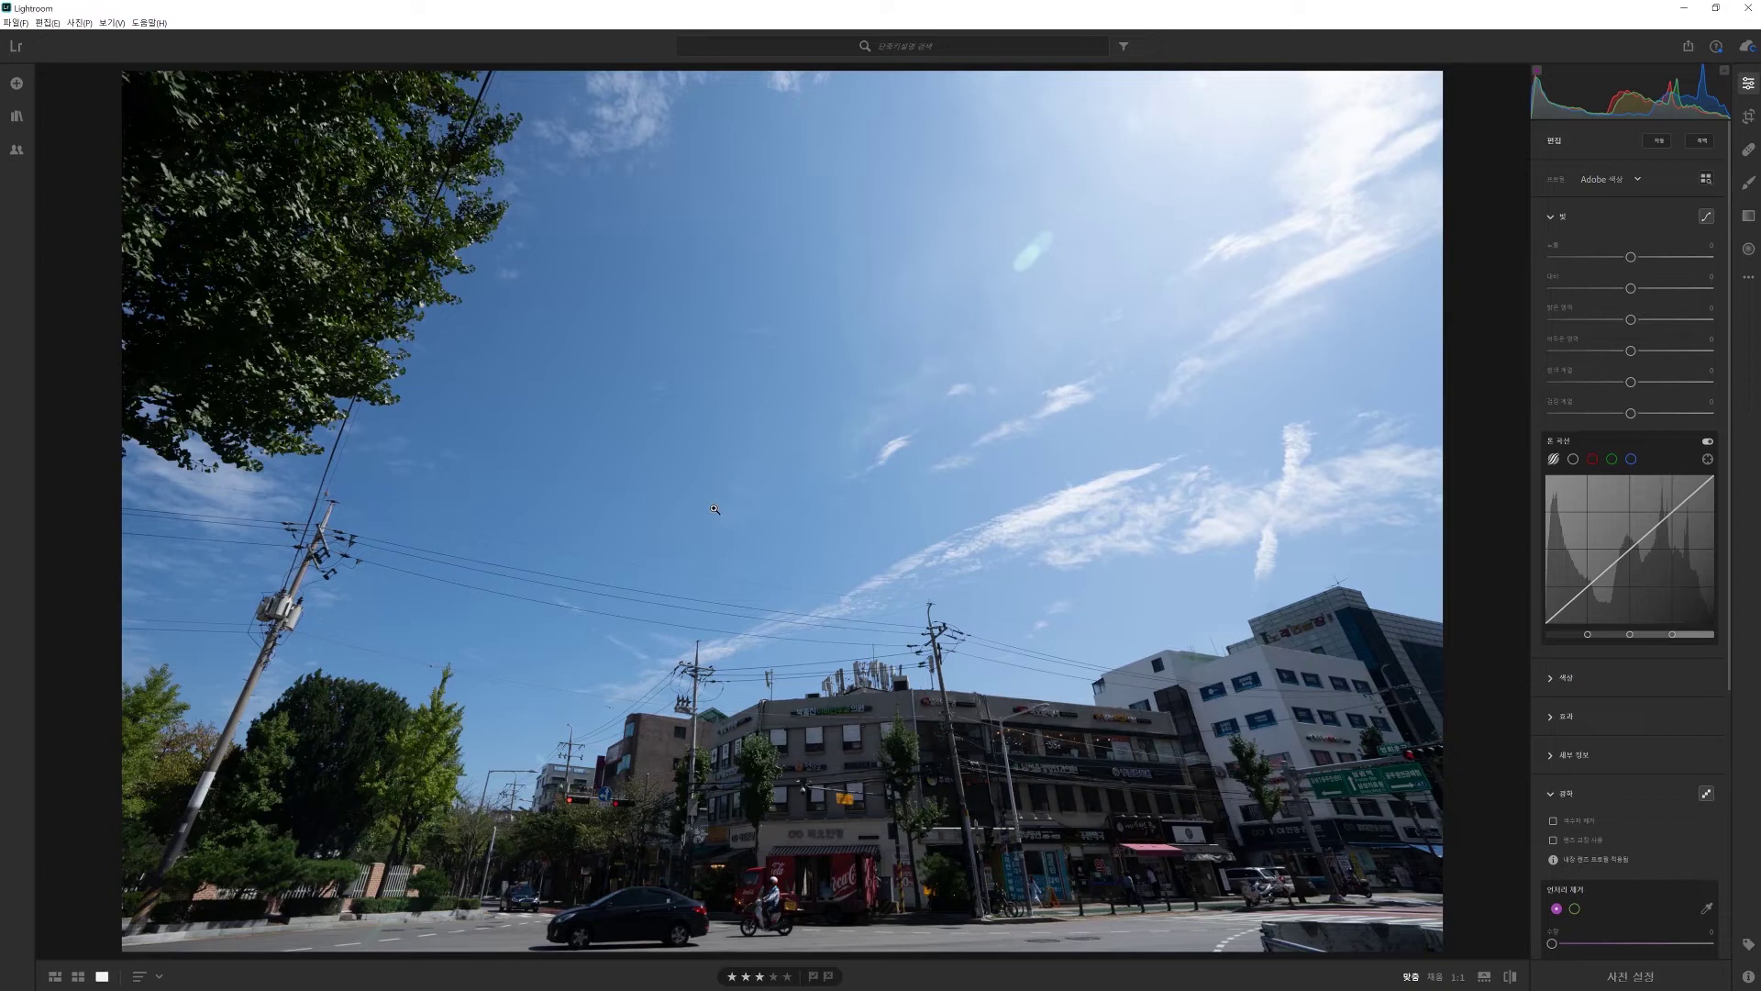
pyautogui.hotkey('ctrl', 'z')
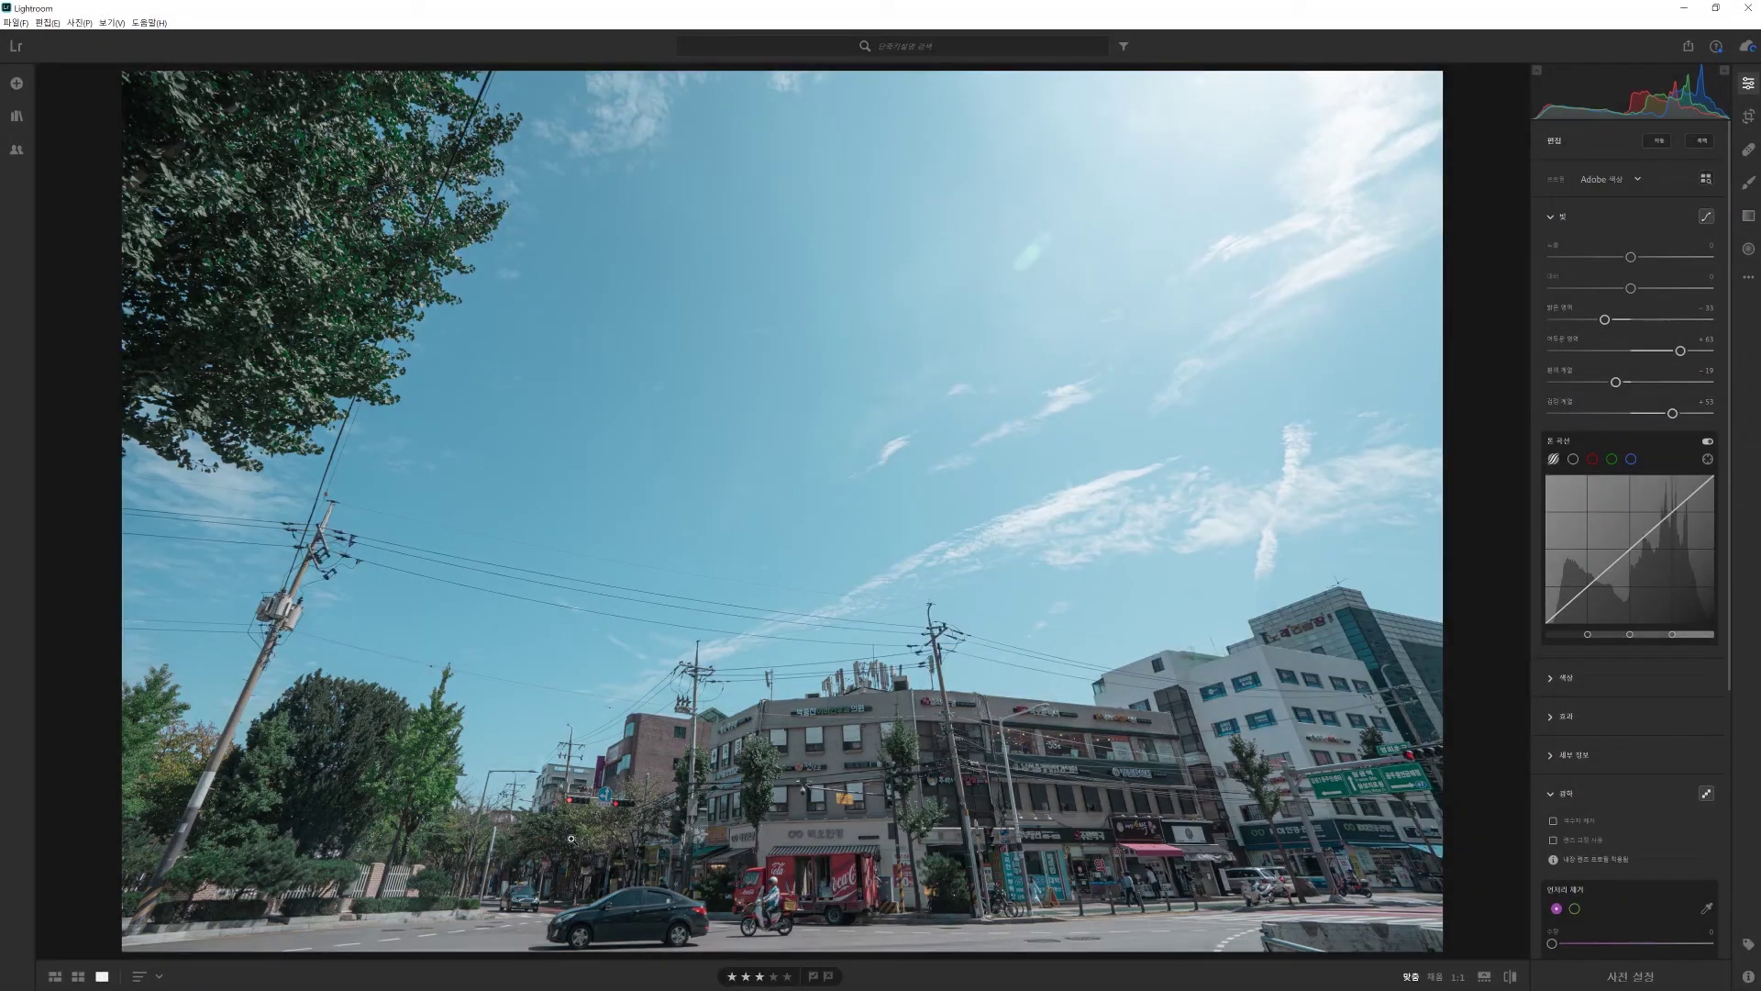
# Show the filmstrip and switch between the street photo and the white building photo to compare their looks.
pyautogui.press('/')
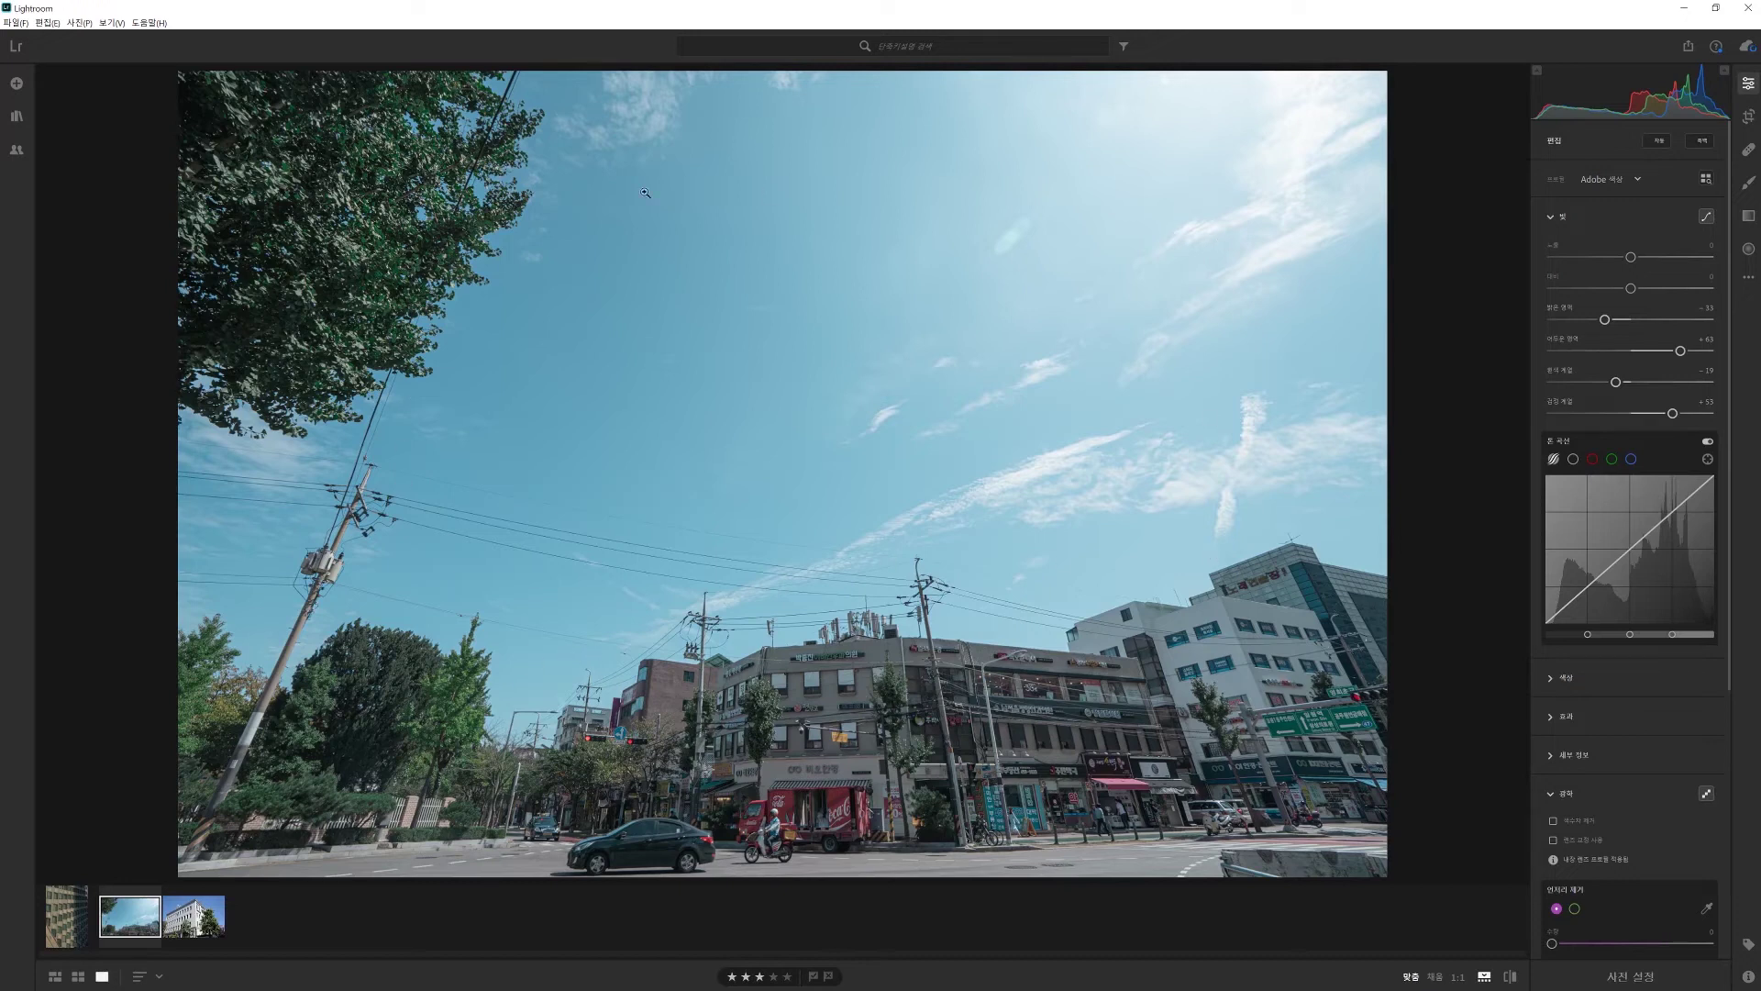
pyautogui.click(208, 921)
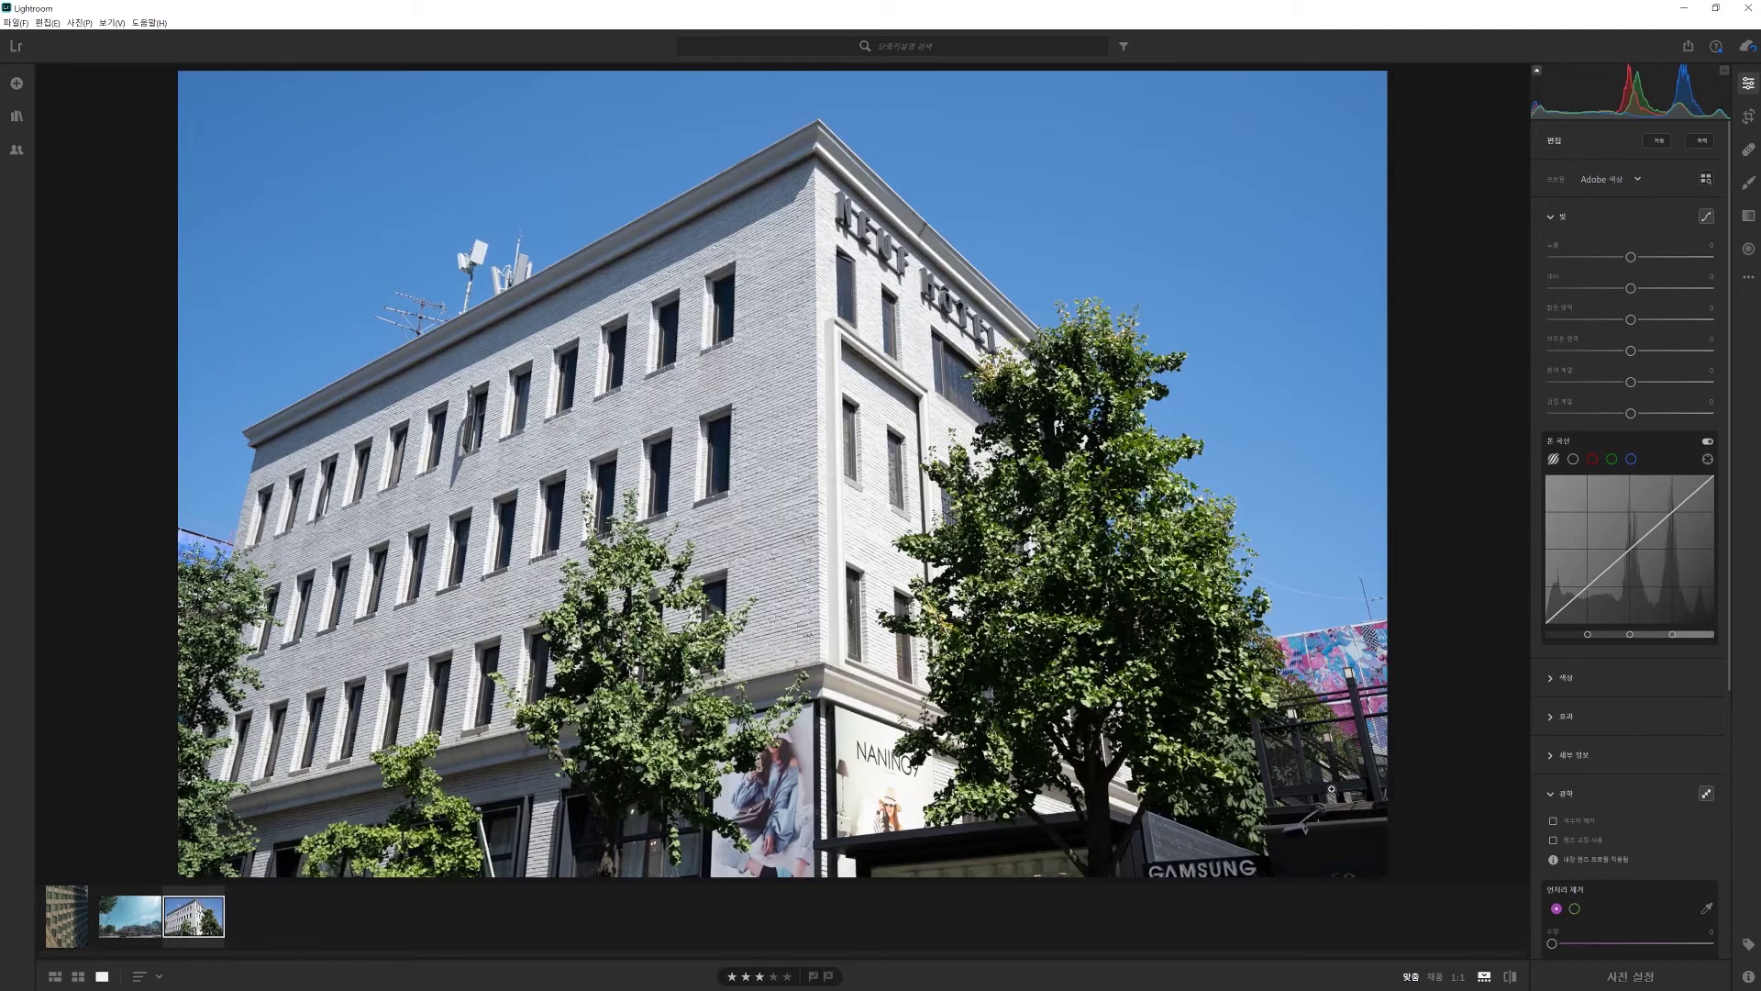
pyautogui.click(129, 914)
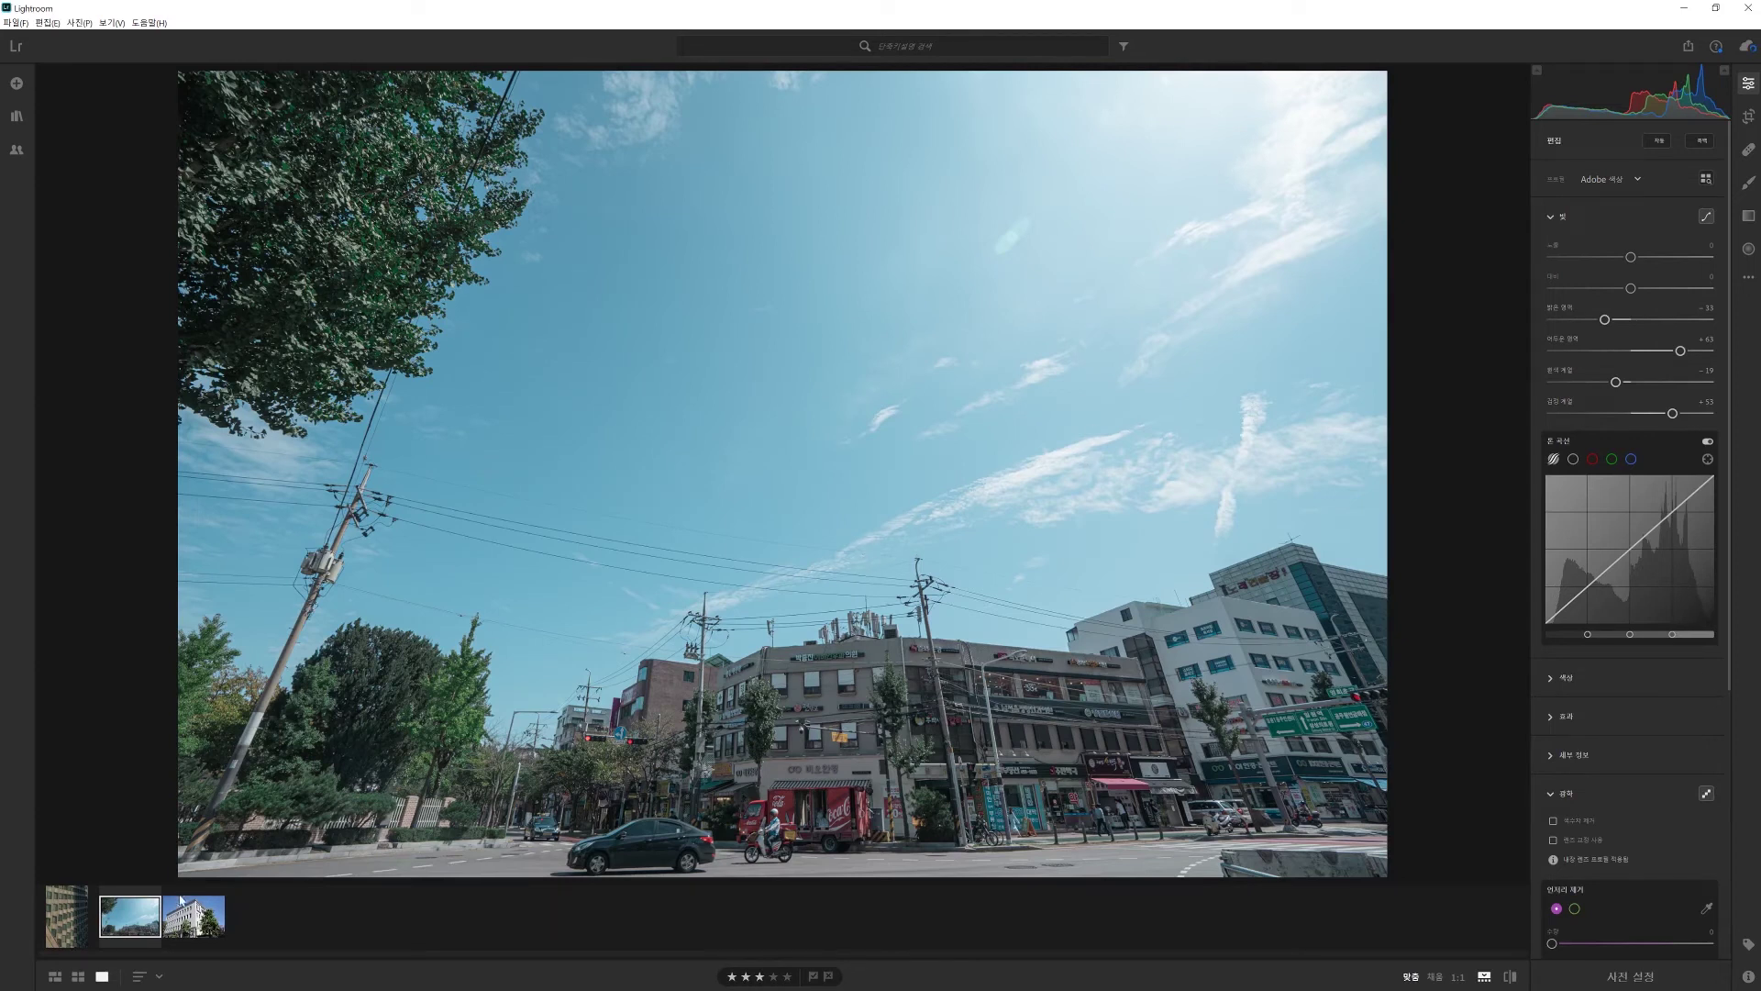
pyautogui.click(193, 912)
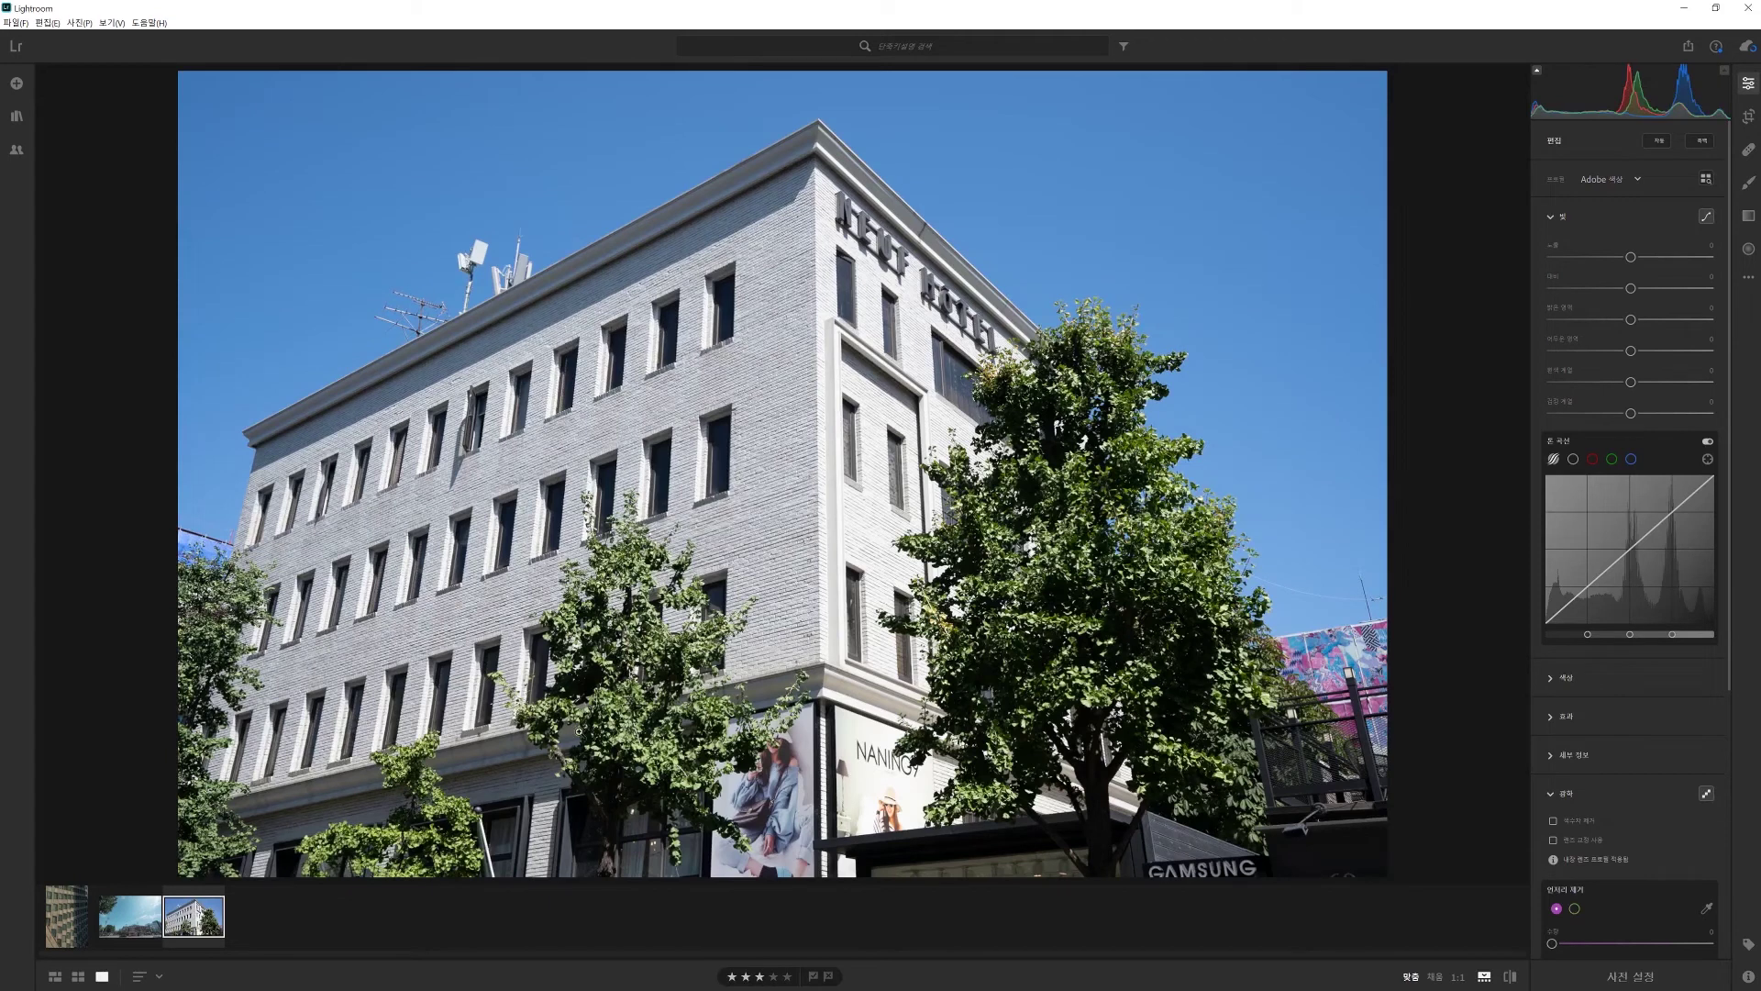
# Copy the edit settings from the street photo and paste them onto the white building photo.
pyautogui.click(156, 904)
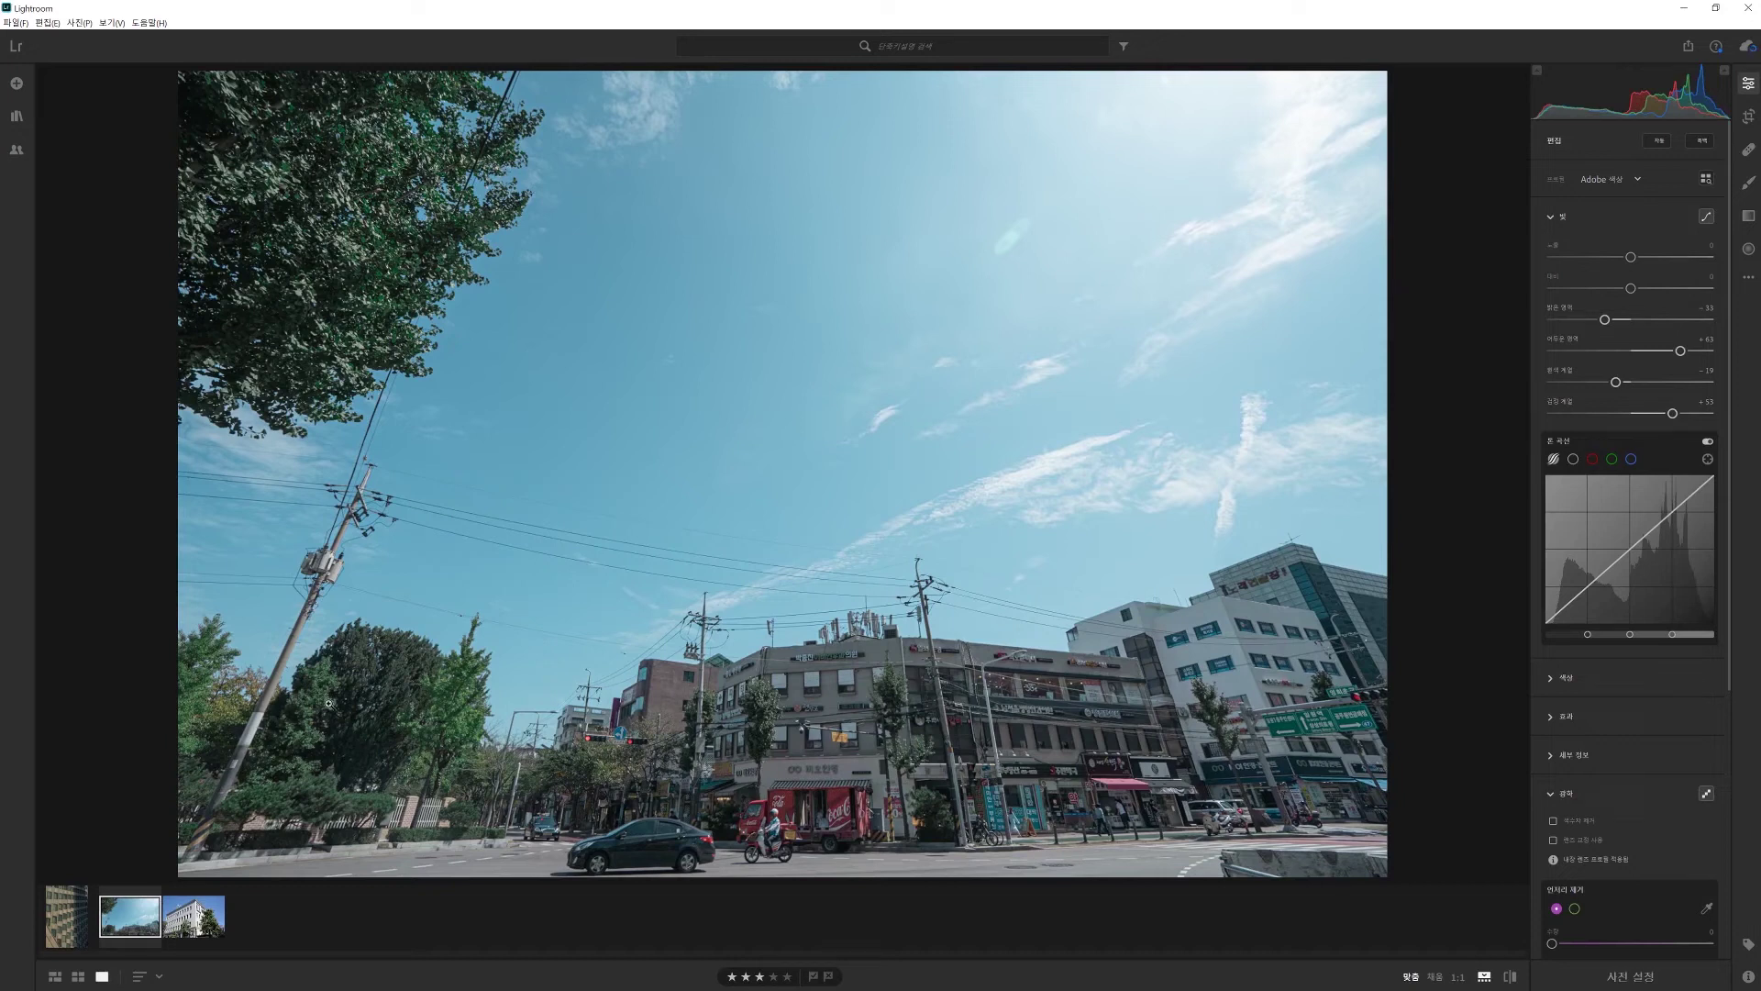
pyautogui.hotkey('ctrl', 'c')
pyautogui.click(202, 928)
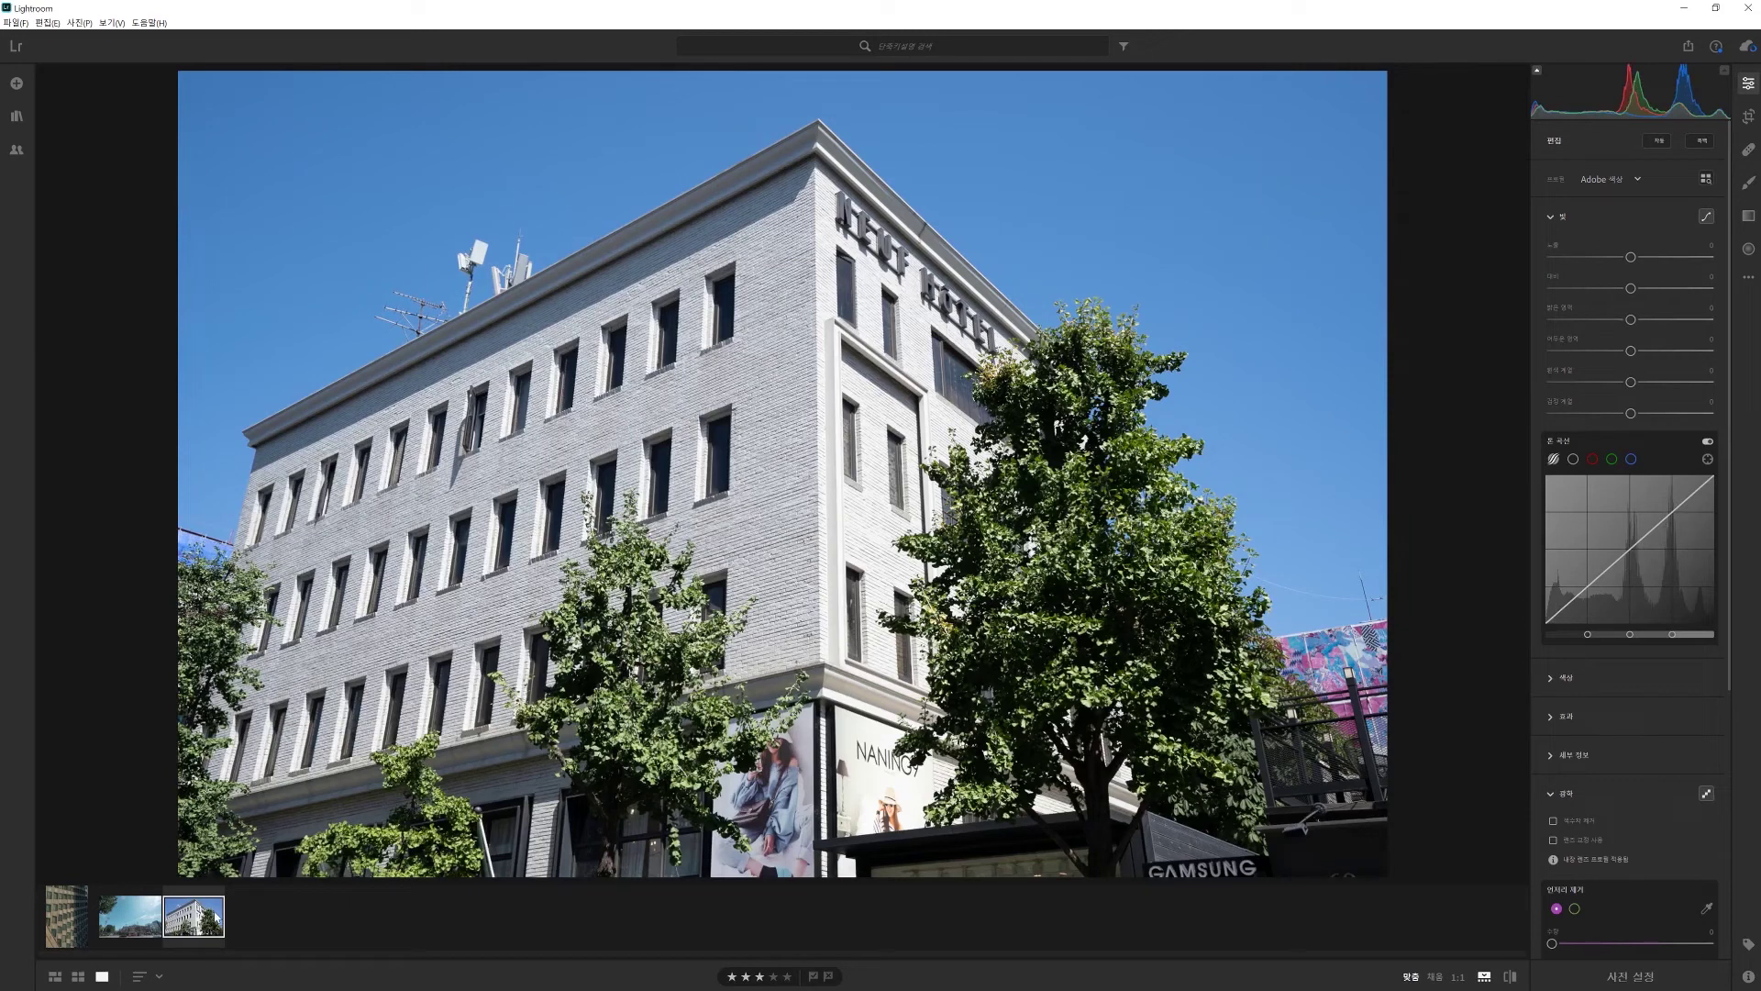
pyautogui.hotkey('ctrl', 'shift', 'v')
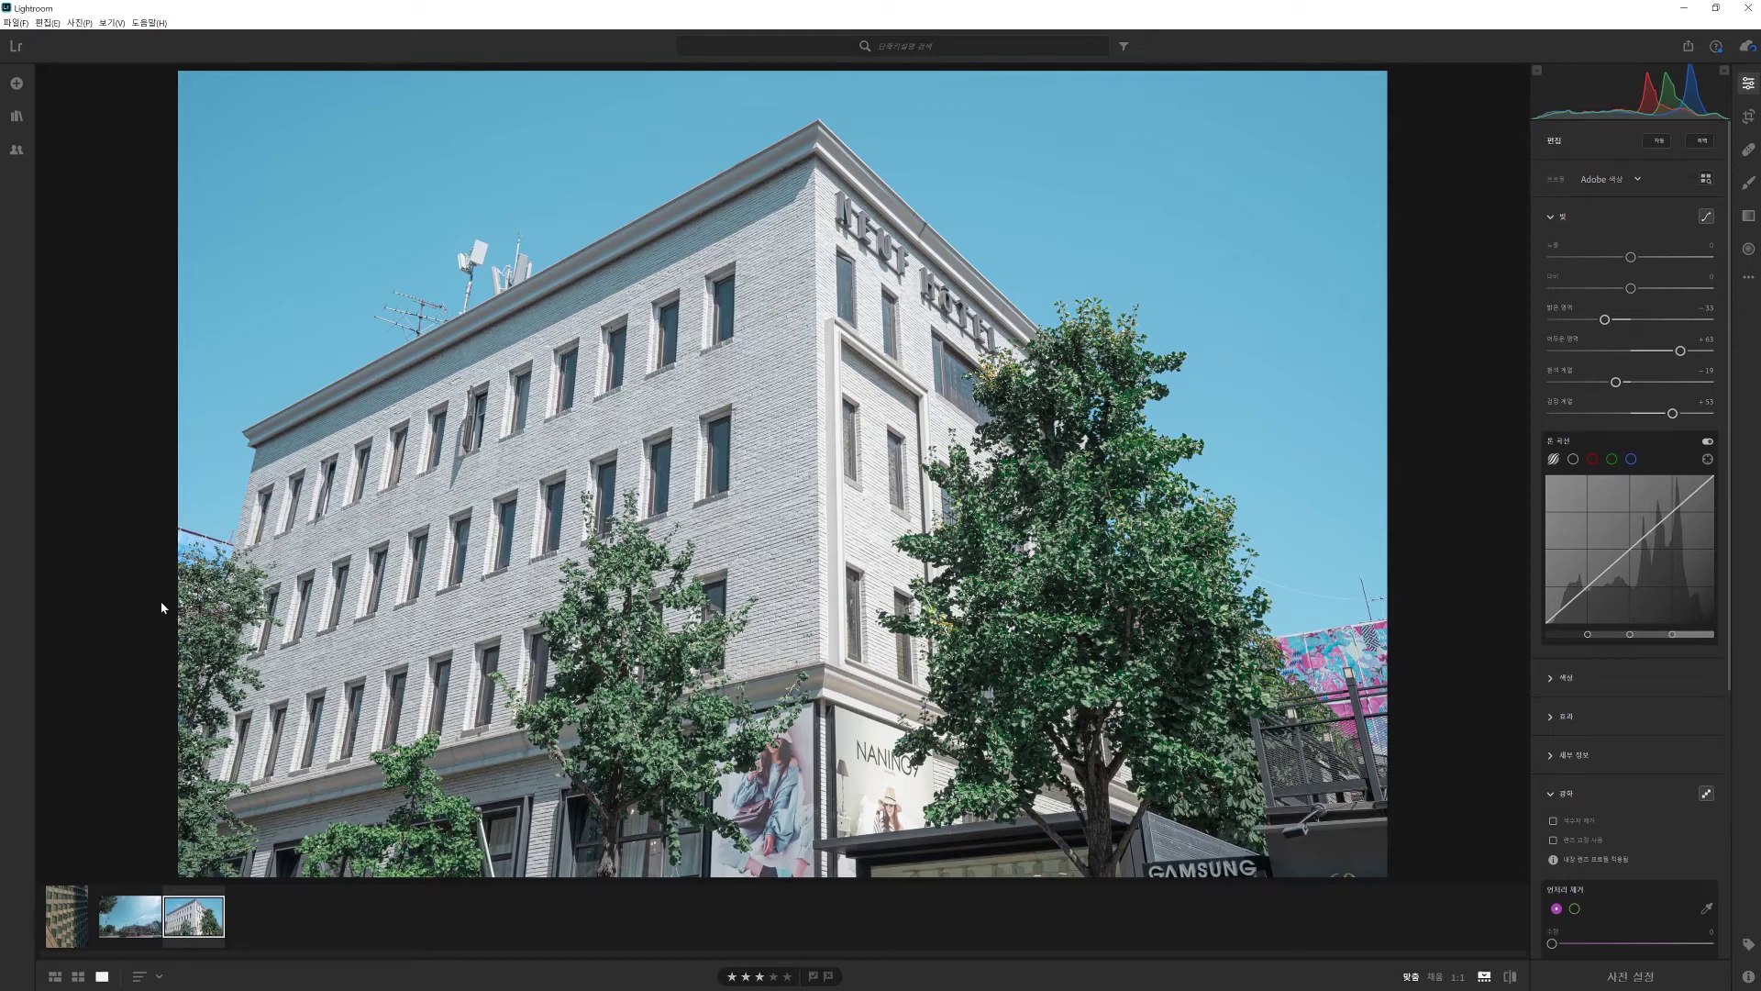
# In the photo grid, rate the tiled tower 5 stars, the street photo 4 stars and the white building 2 stars.
pyautogui.hotkey('shift', 'g')
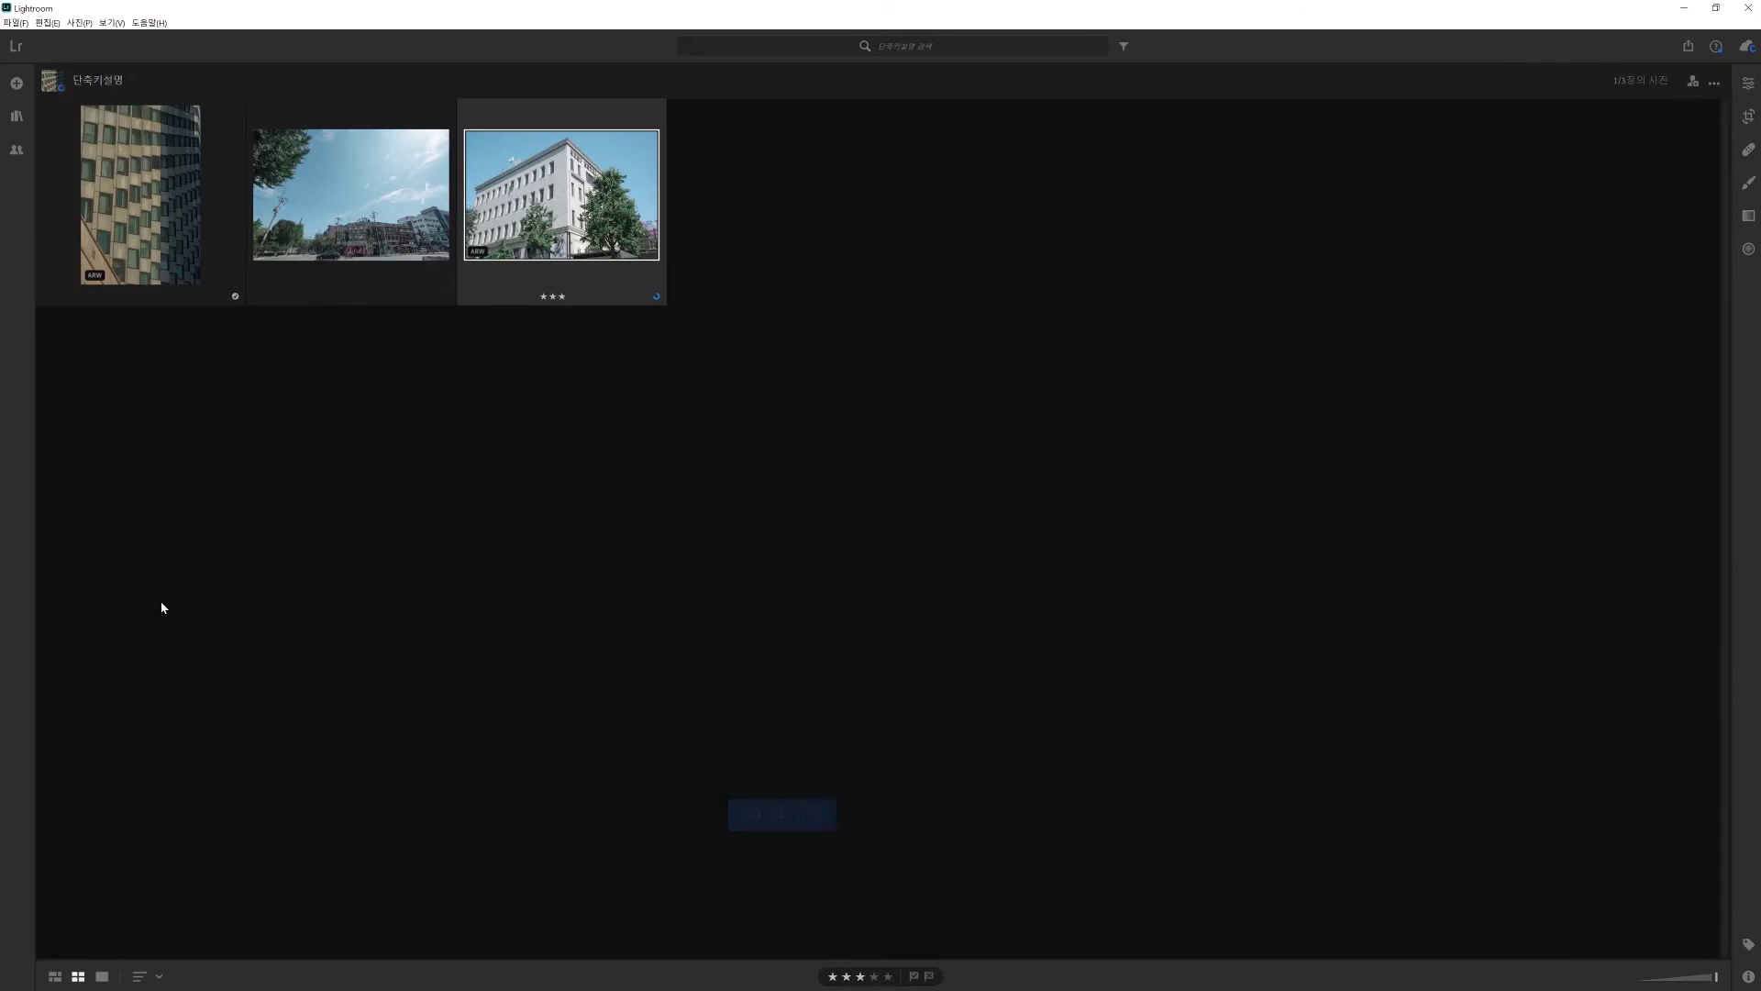
pyautogui.click(142, 246)
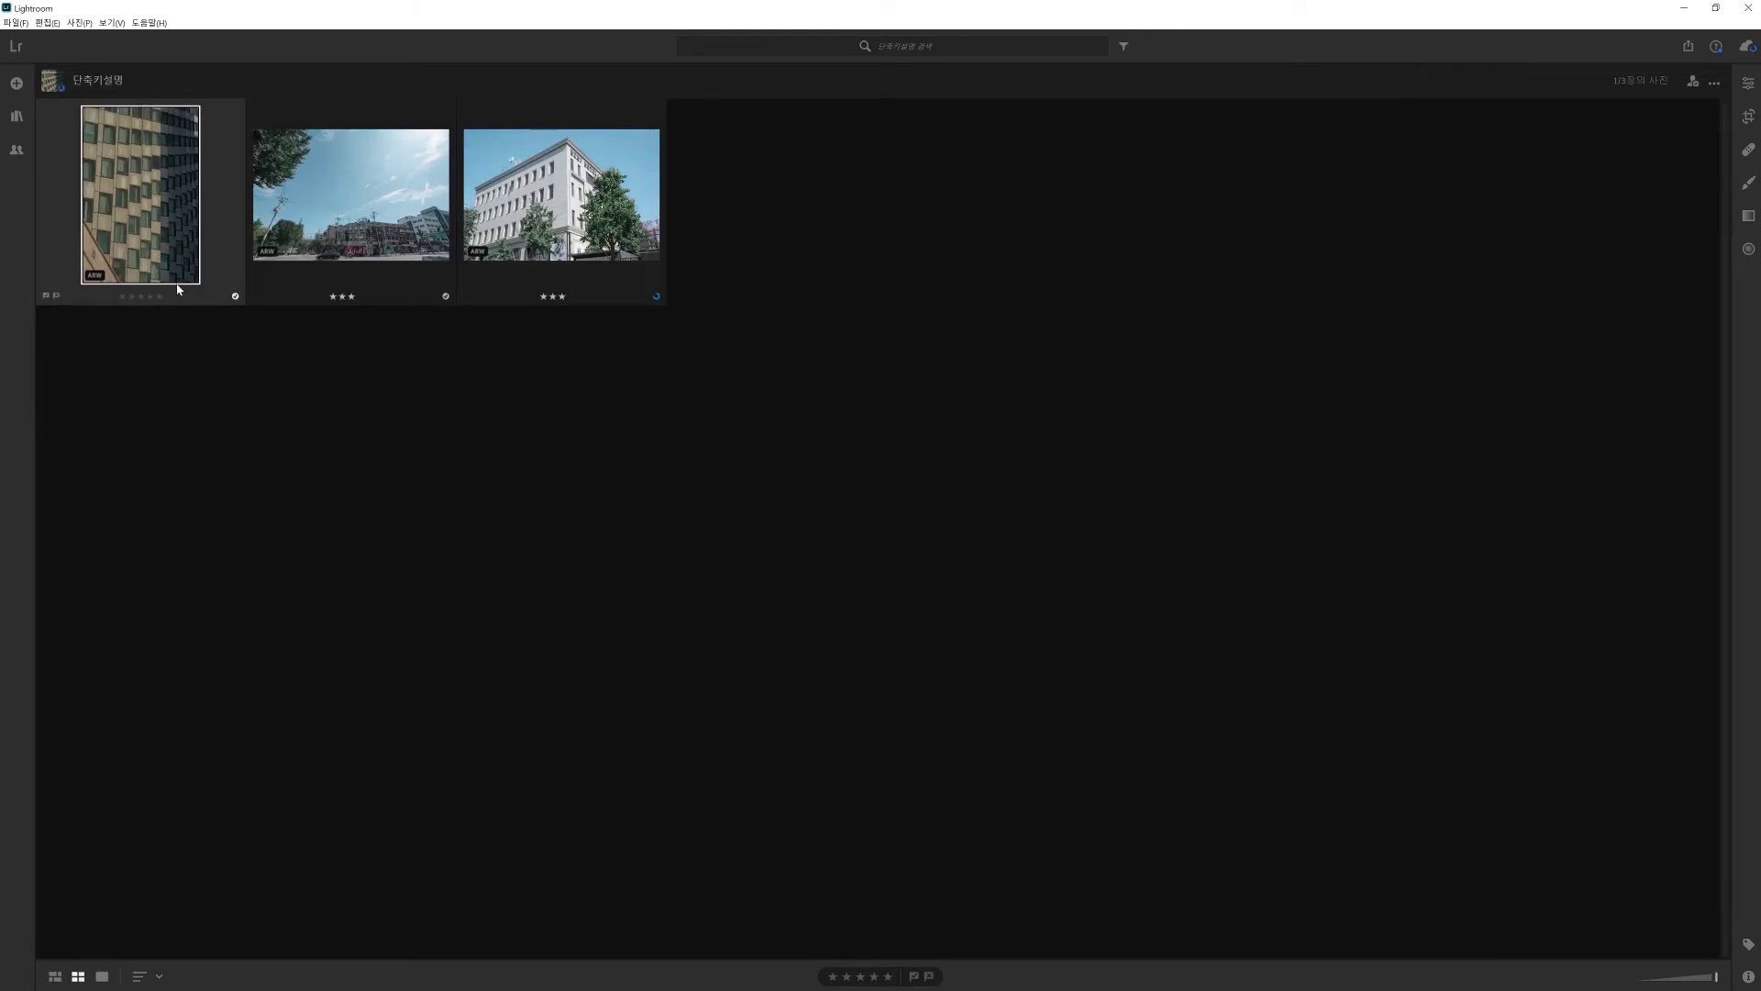
pyautogui.press('5')
pyautogui.click(343, 262)
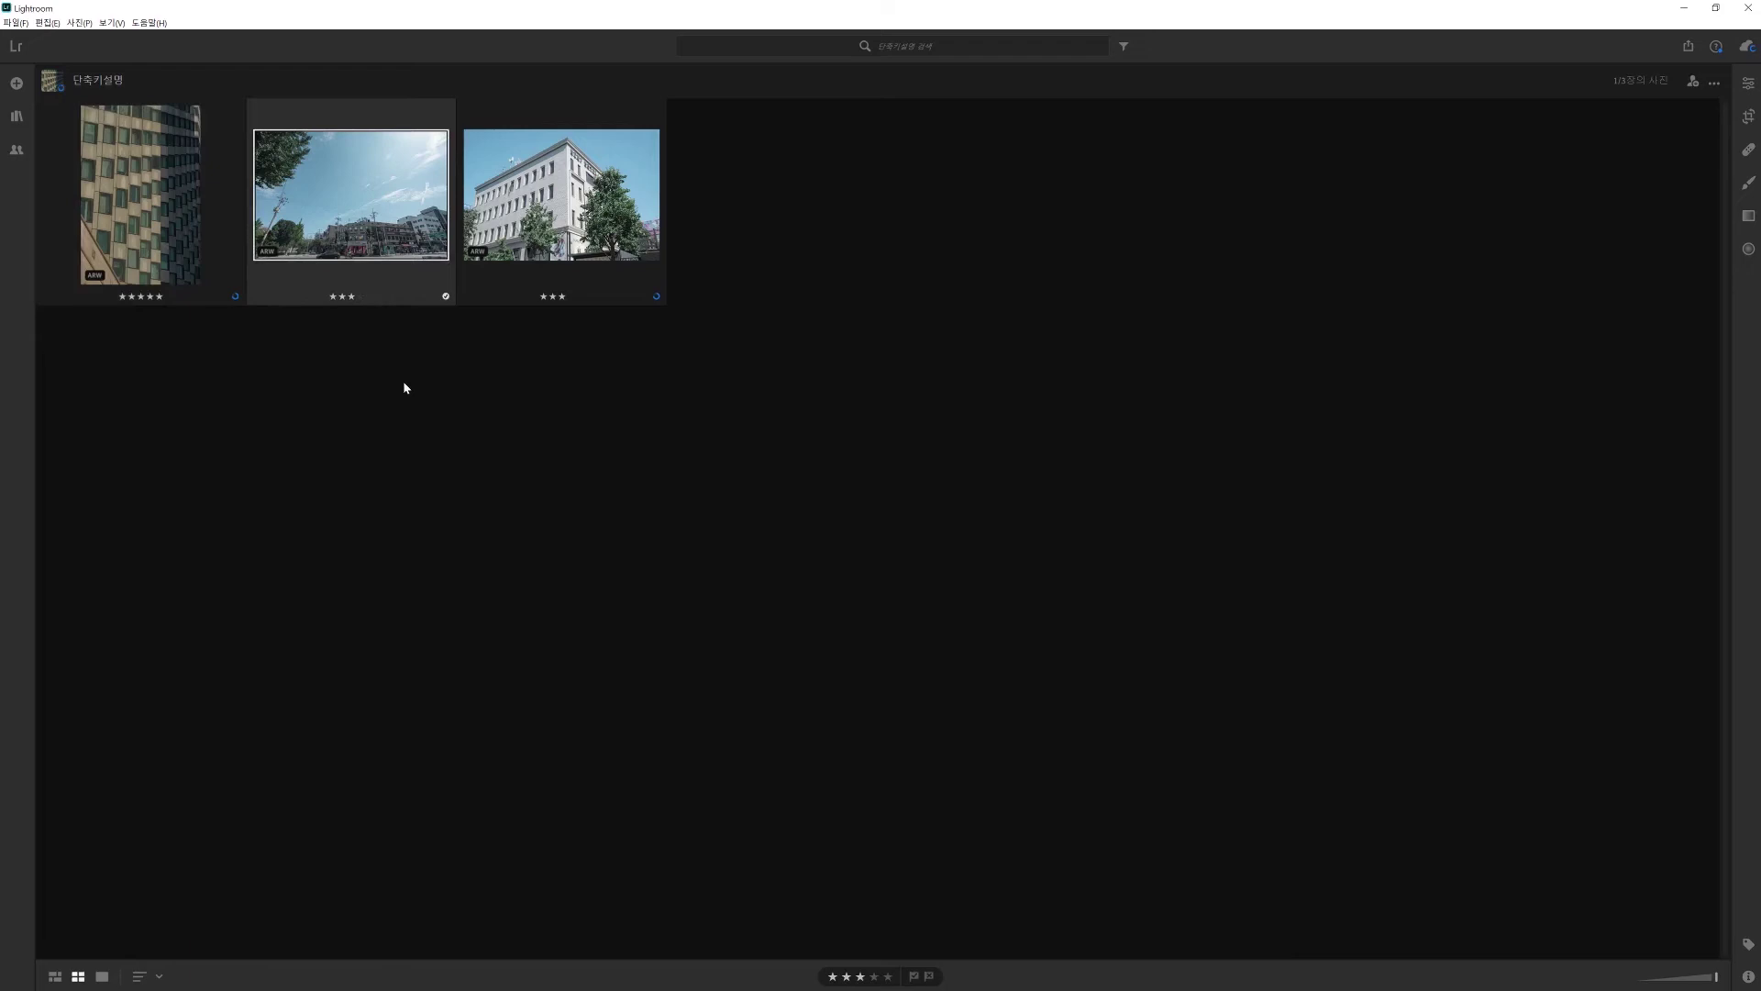
pyautogui.press('4')
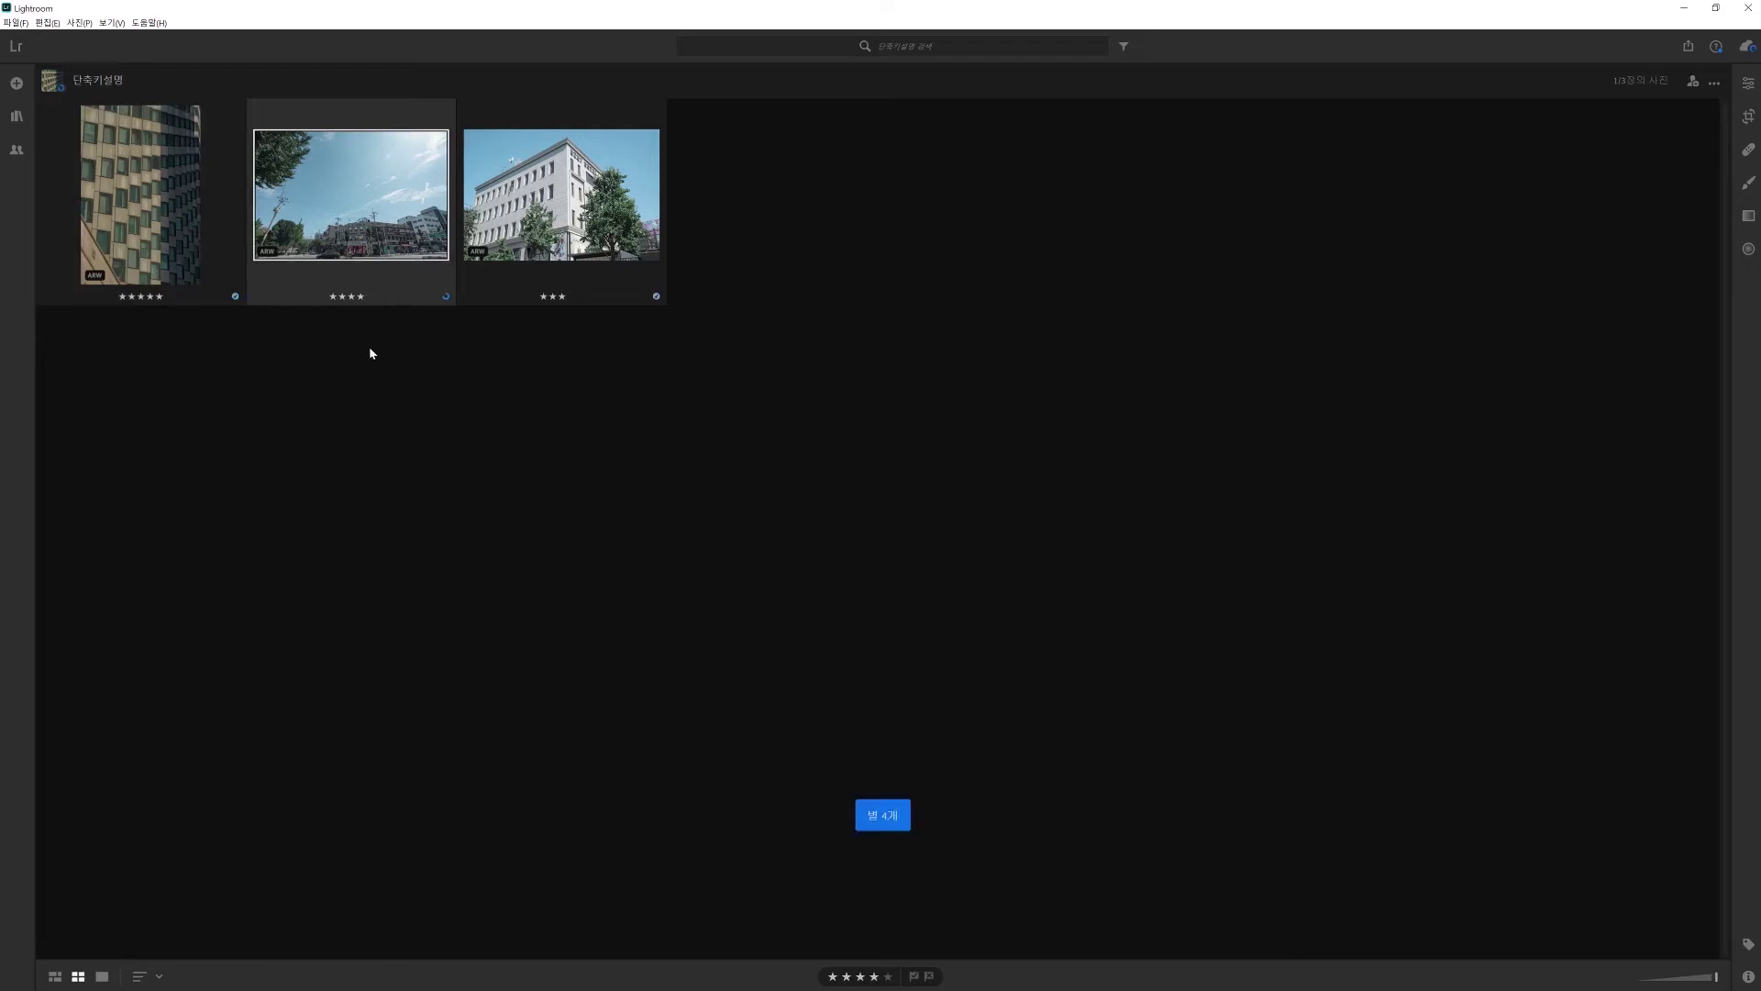
pyautogui.click(612, 289)
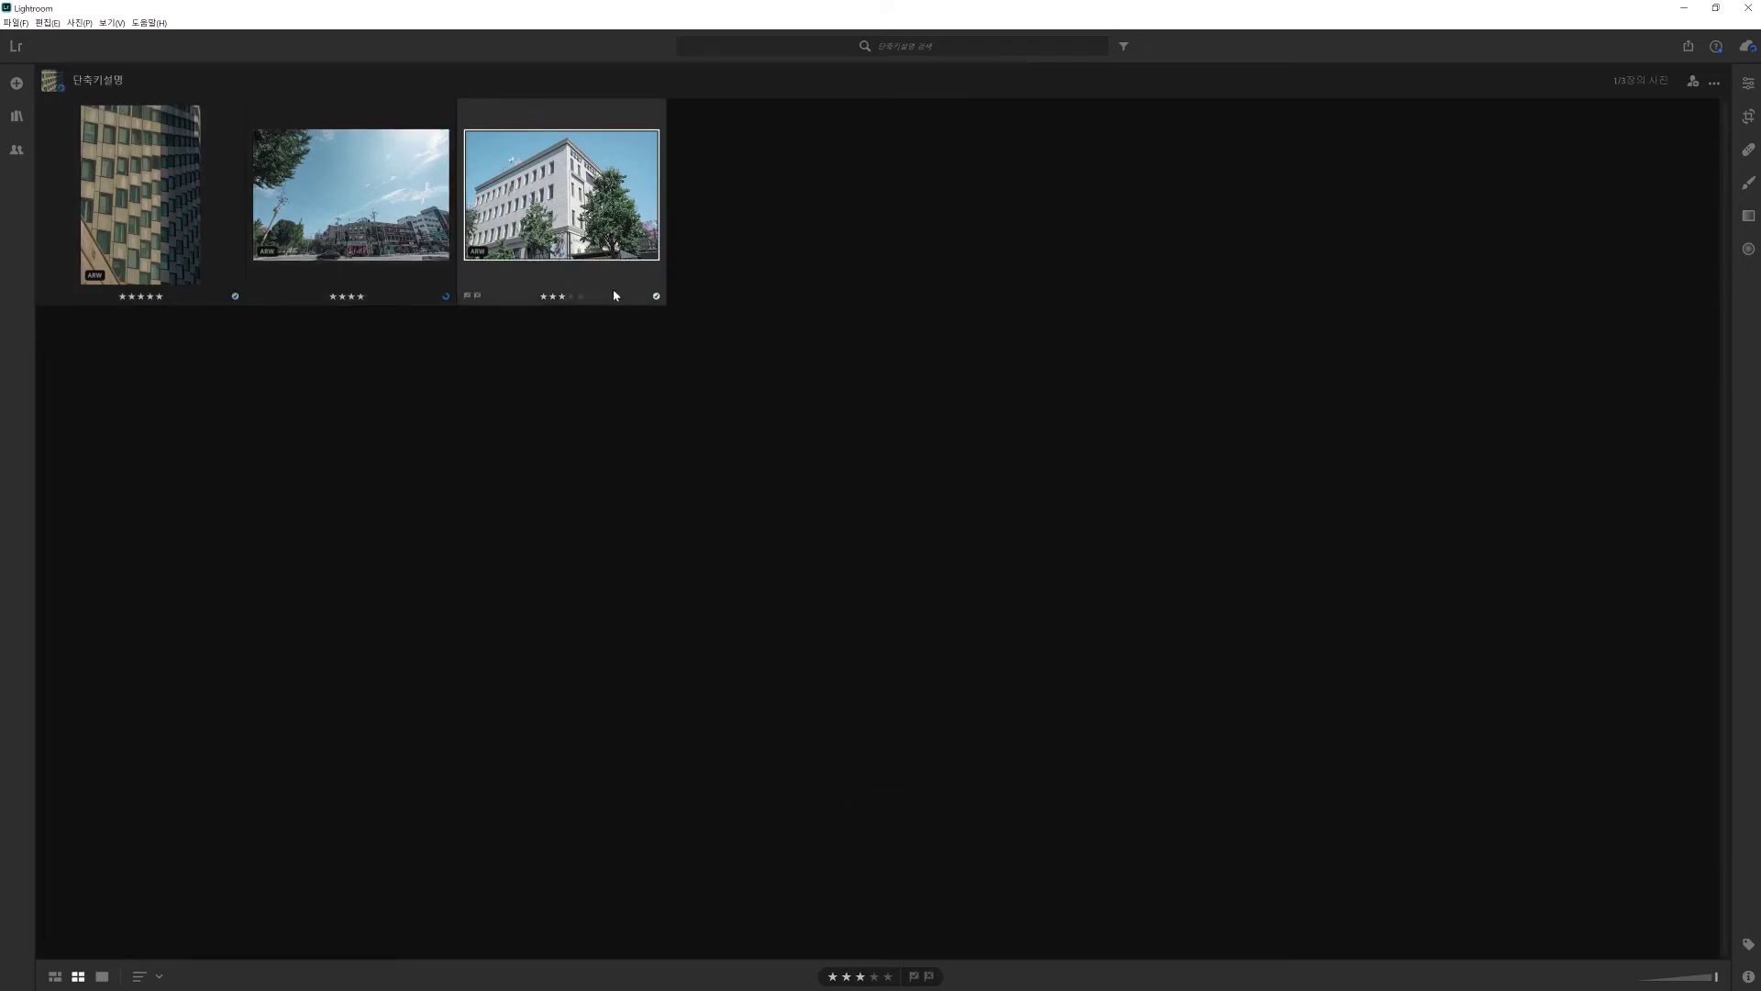
pyautogui.press('2')
# Show the album list beside the photo grid and hide it again.
pyautogui.press('p')
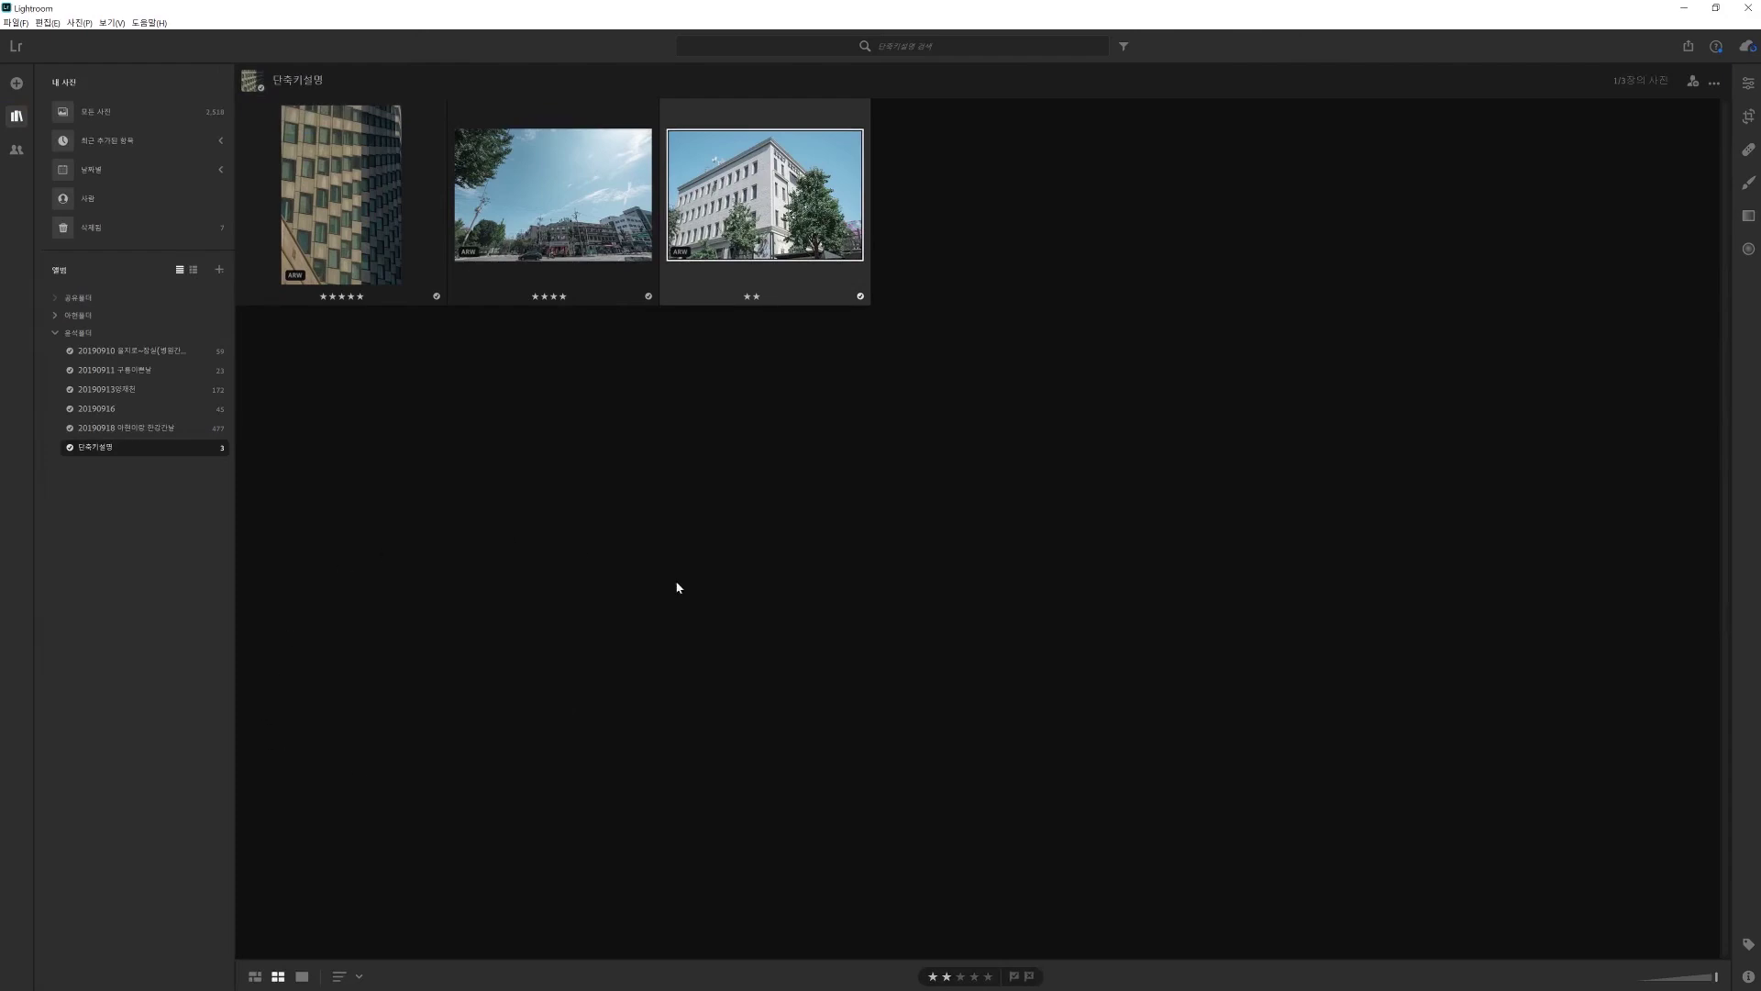
pyautogui.press('p')
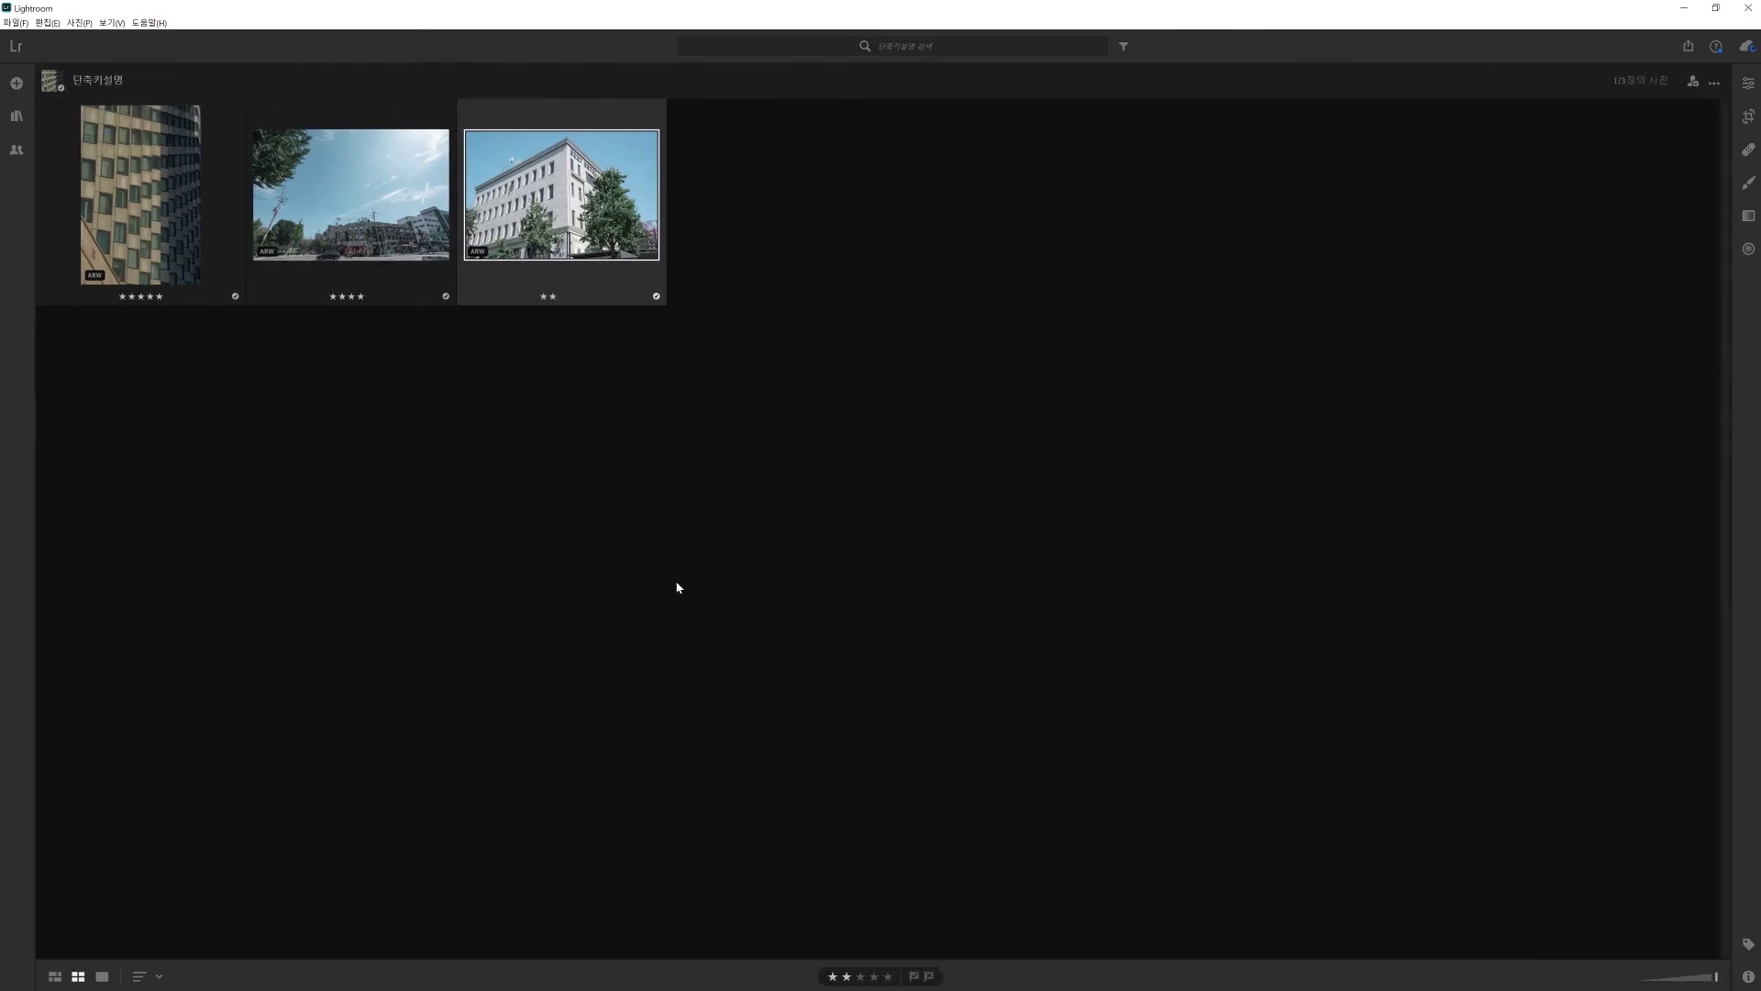
# Open the white building photo in single-photo view and display its photo information.
pyautogui.press('d')
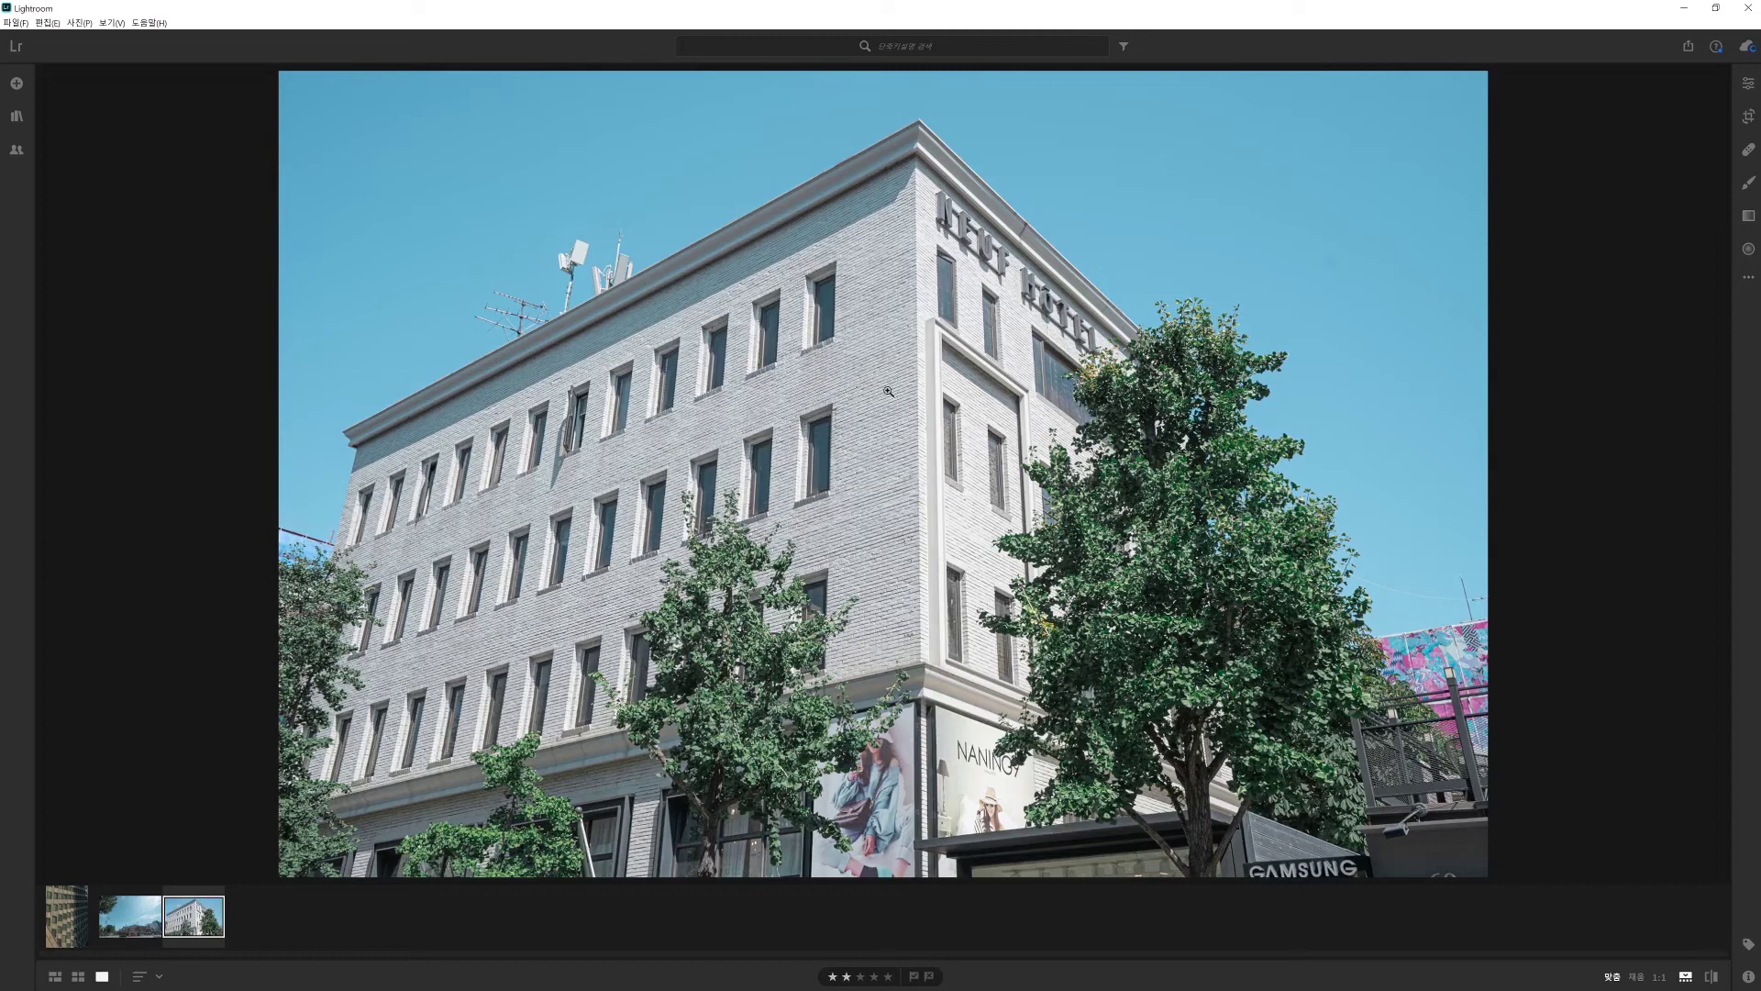
pyautogui.press('i')
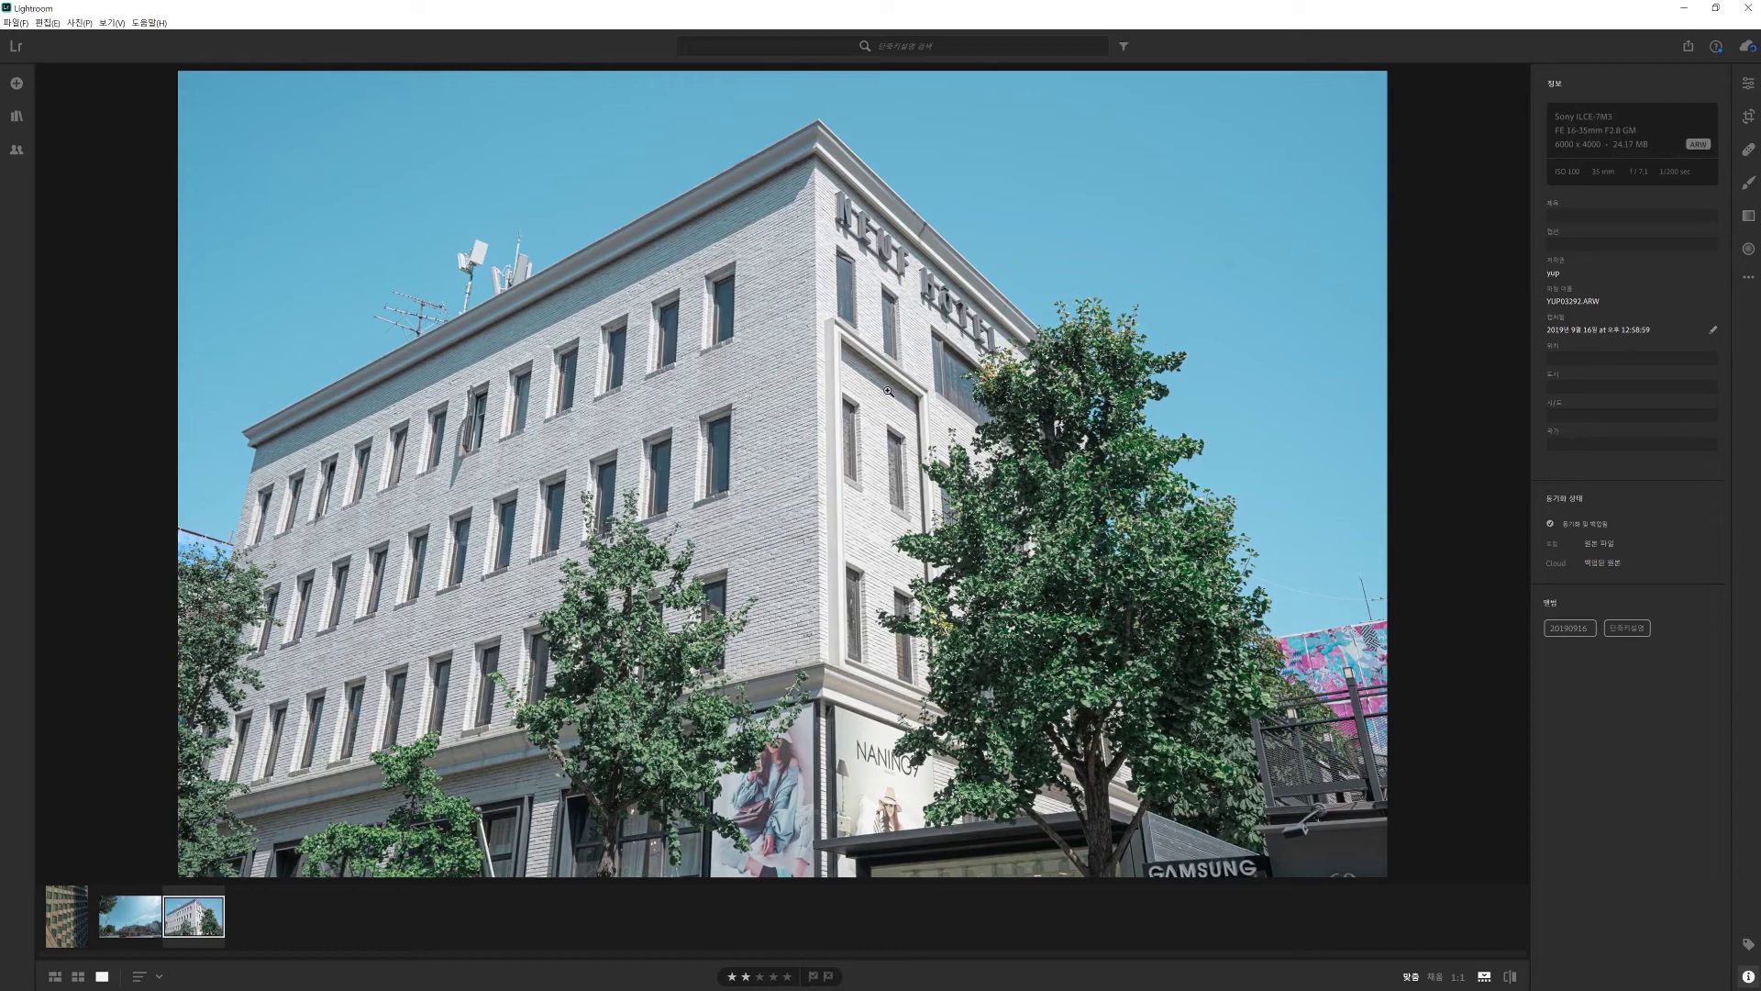
# Return to the white building photo's edit controls, preview the photo full screen and exit the preview.
pyautogui.press('e')
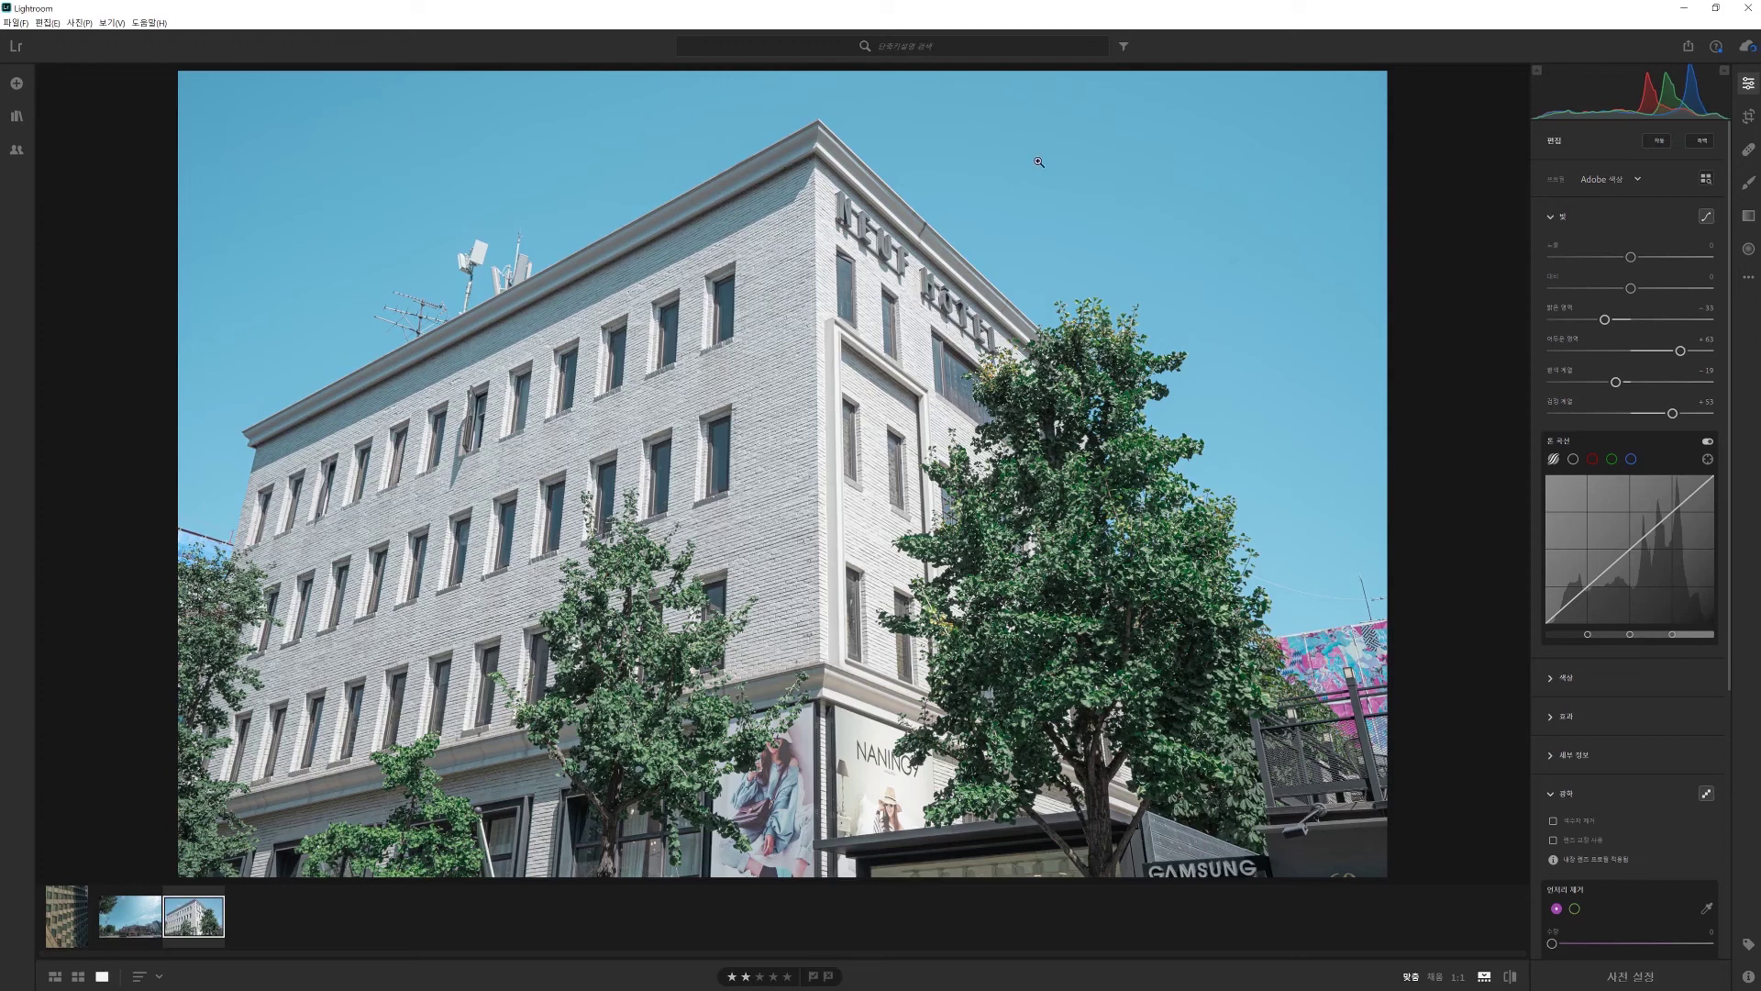
pyautogui.press('f')
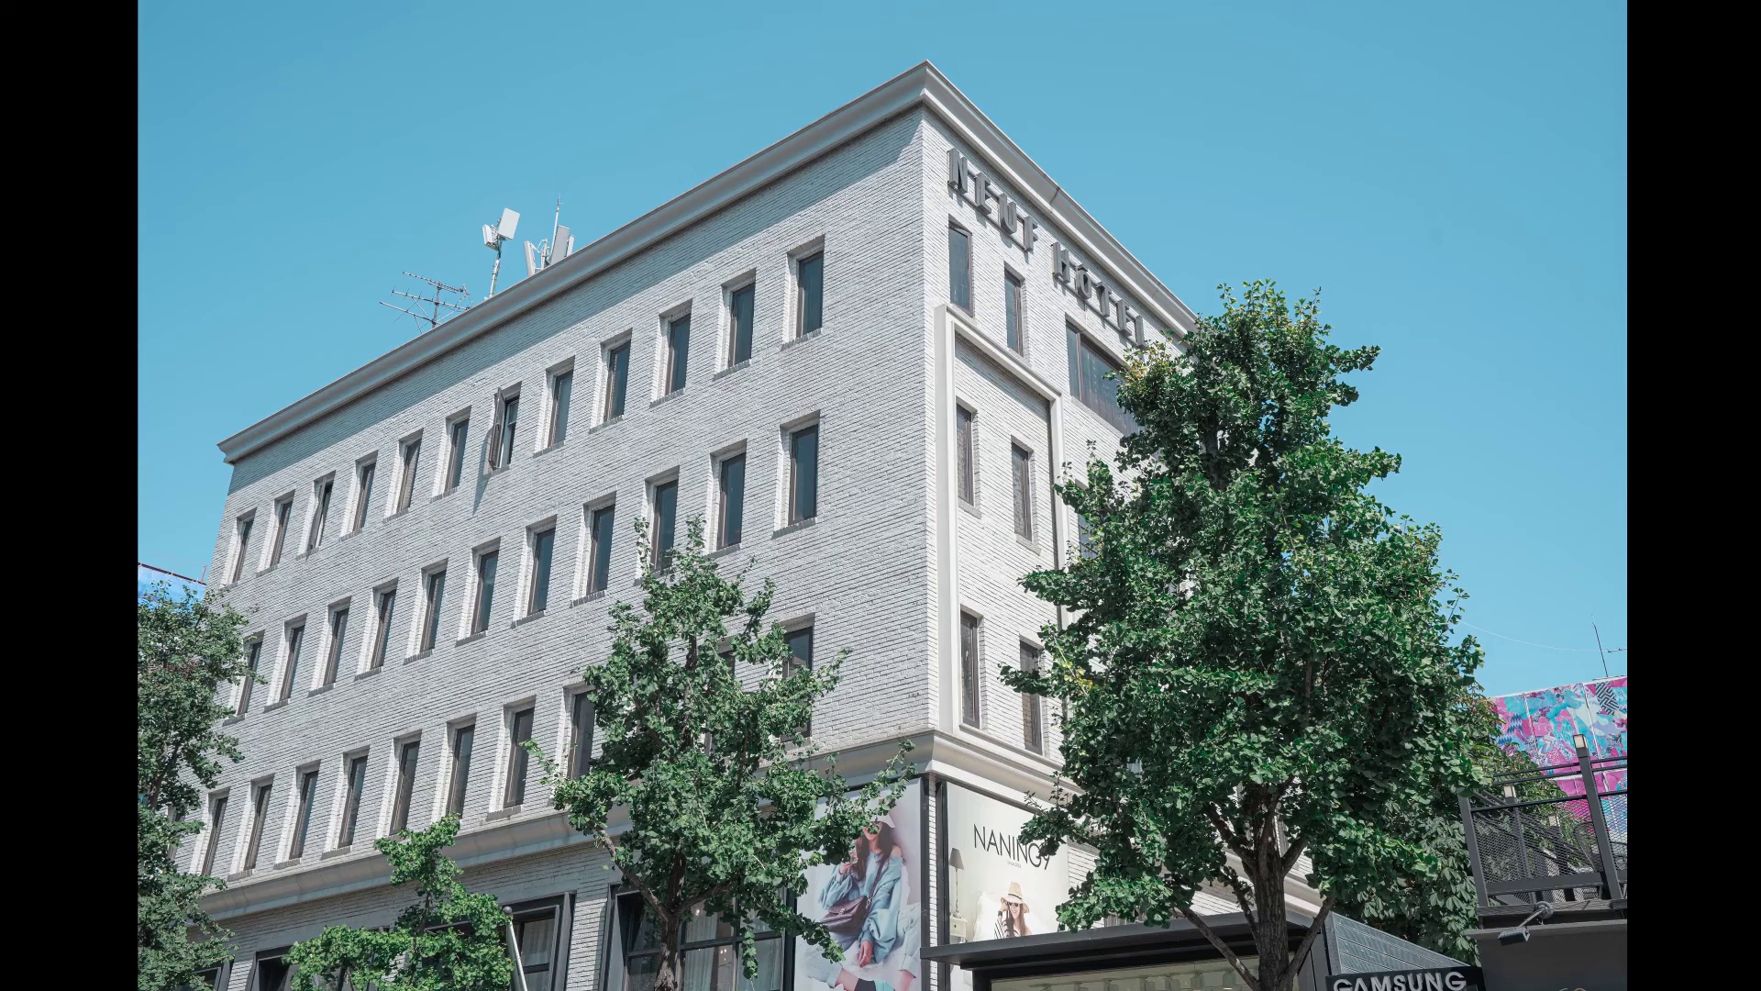
pyautogui.press('f')
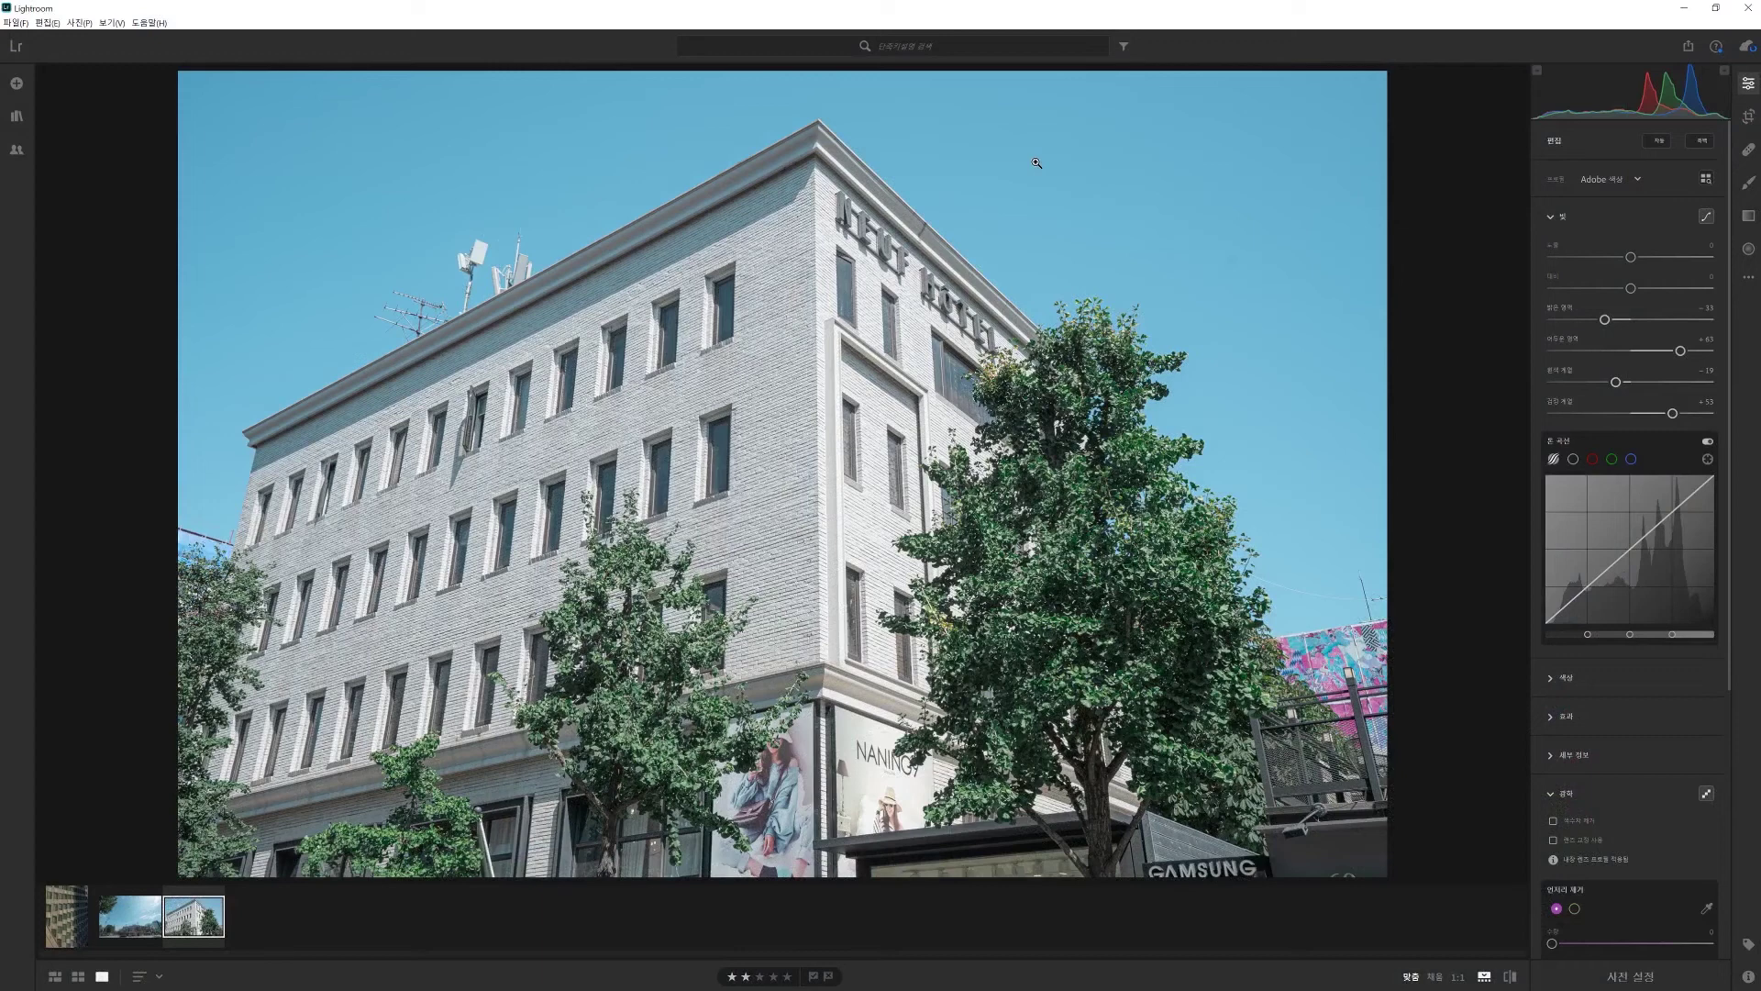
# View the white building photo at Fill and 1:1 zoom, and return it to Fit.
pyautogui.click(1435, 977)
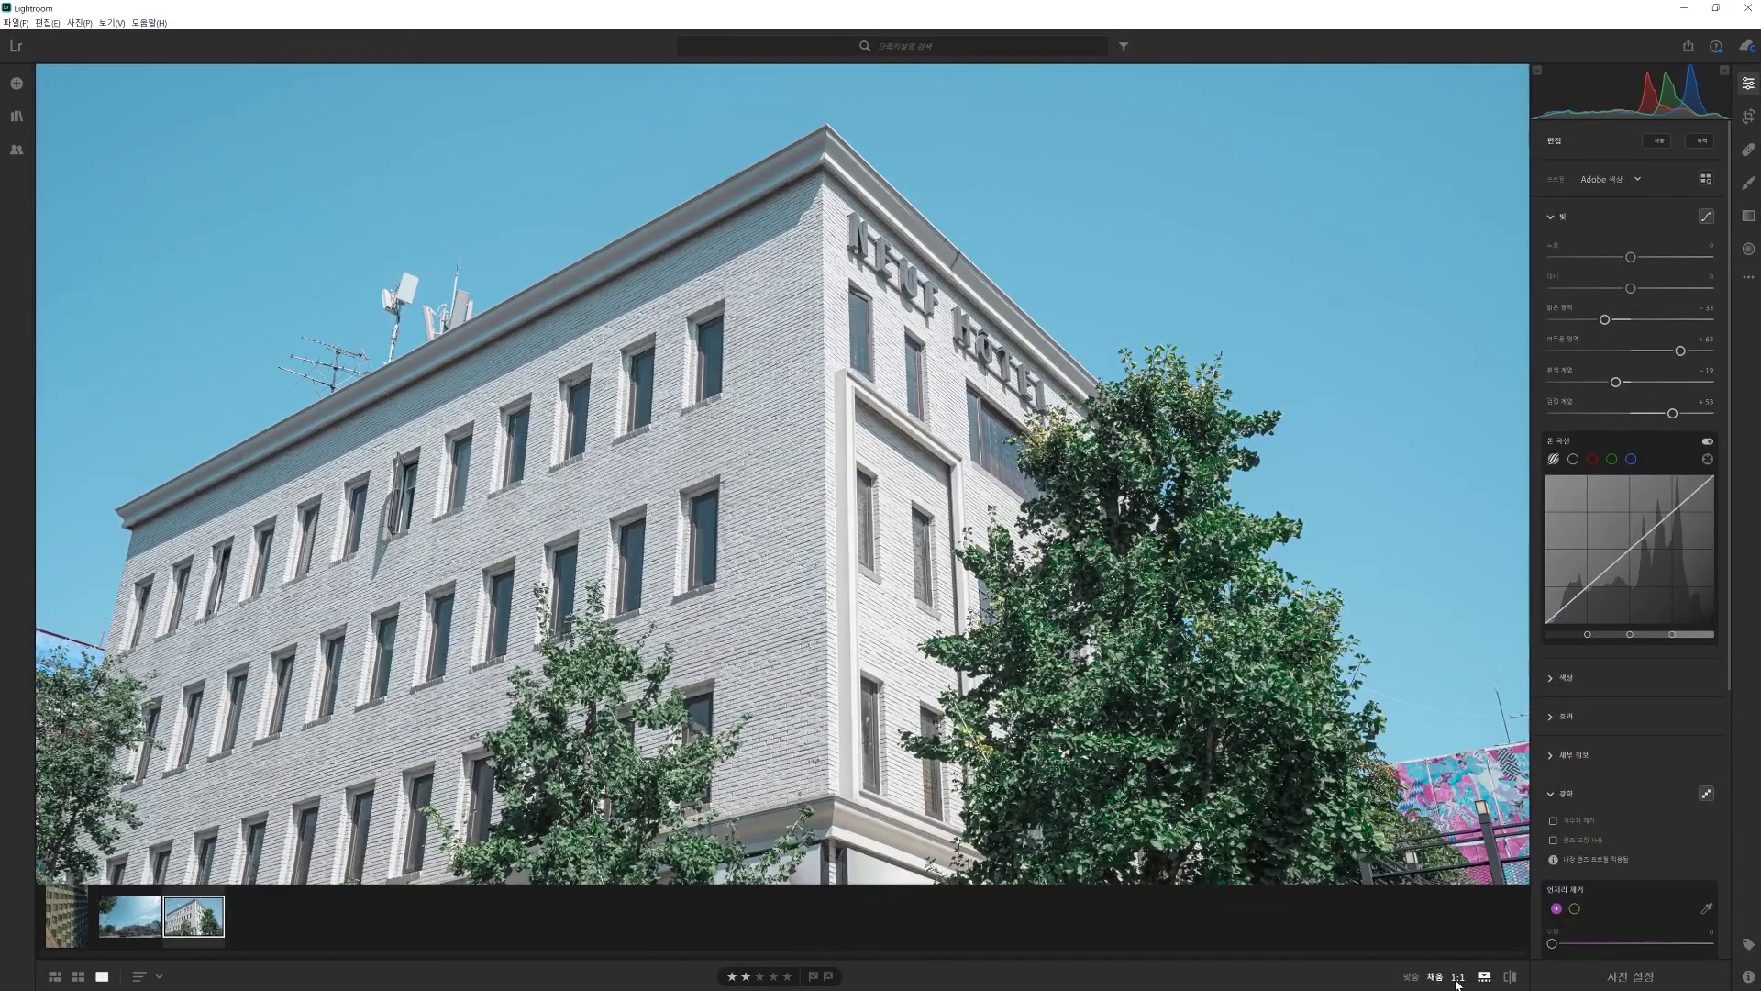
pyautogui.click(1458, 978)
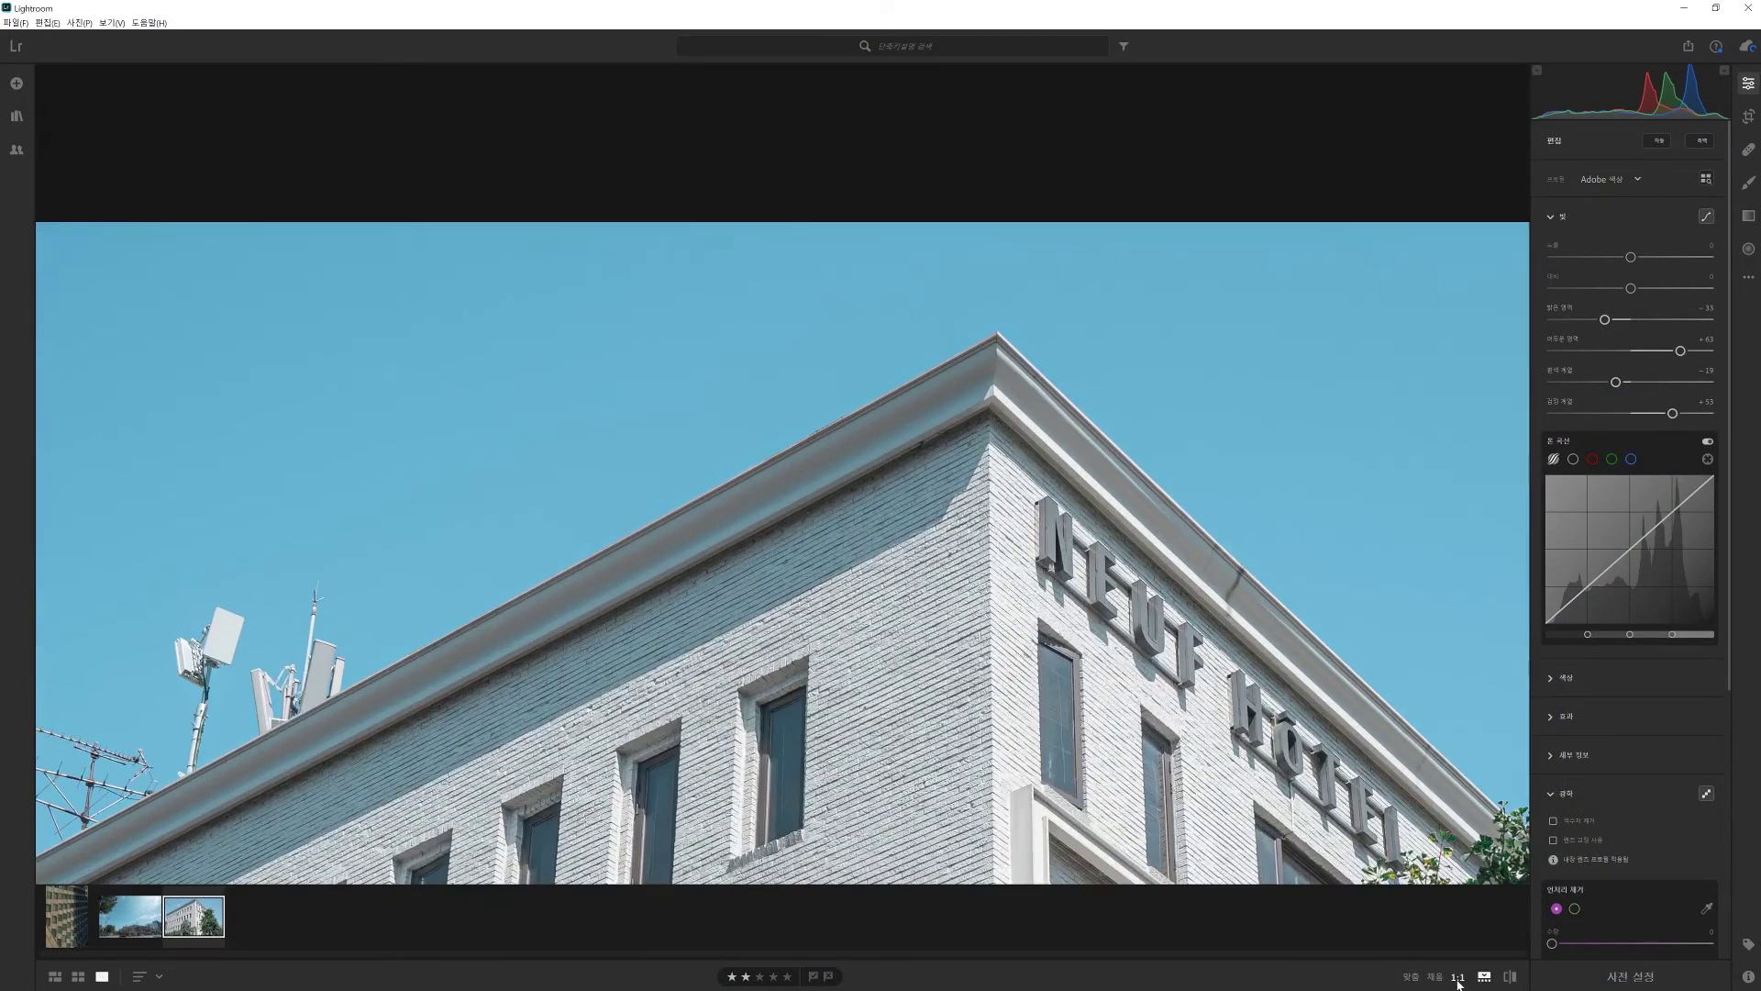
pyautogui.click(1411, 978)
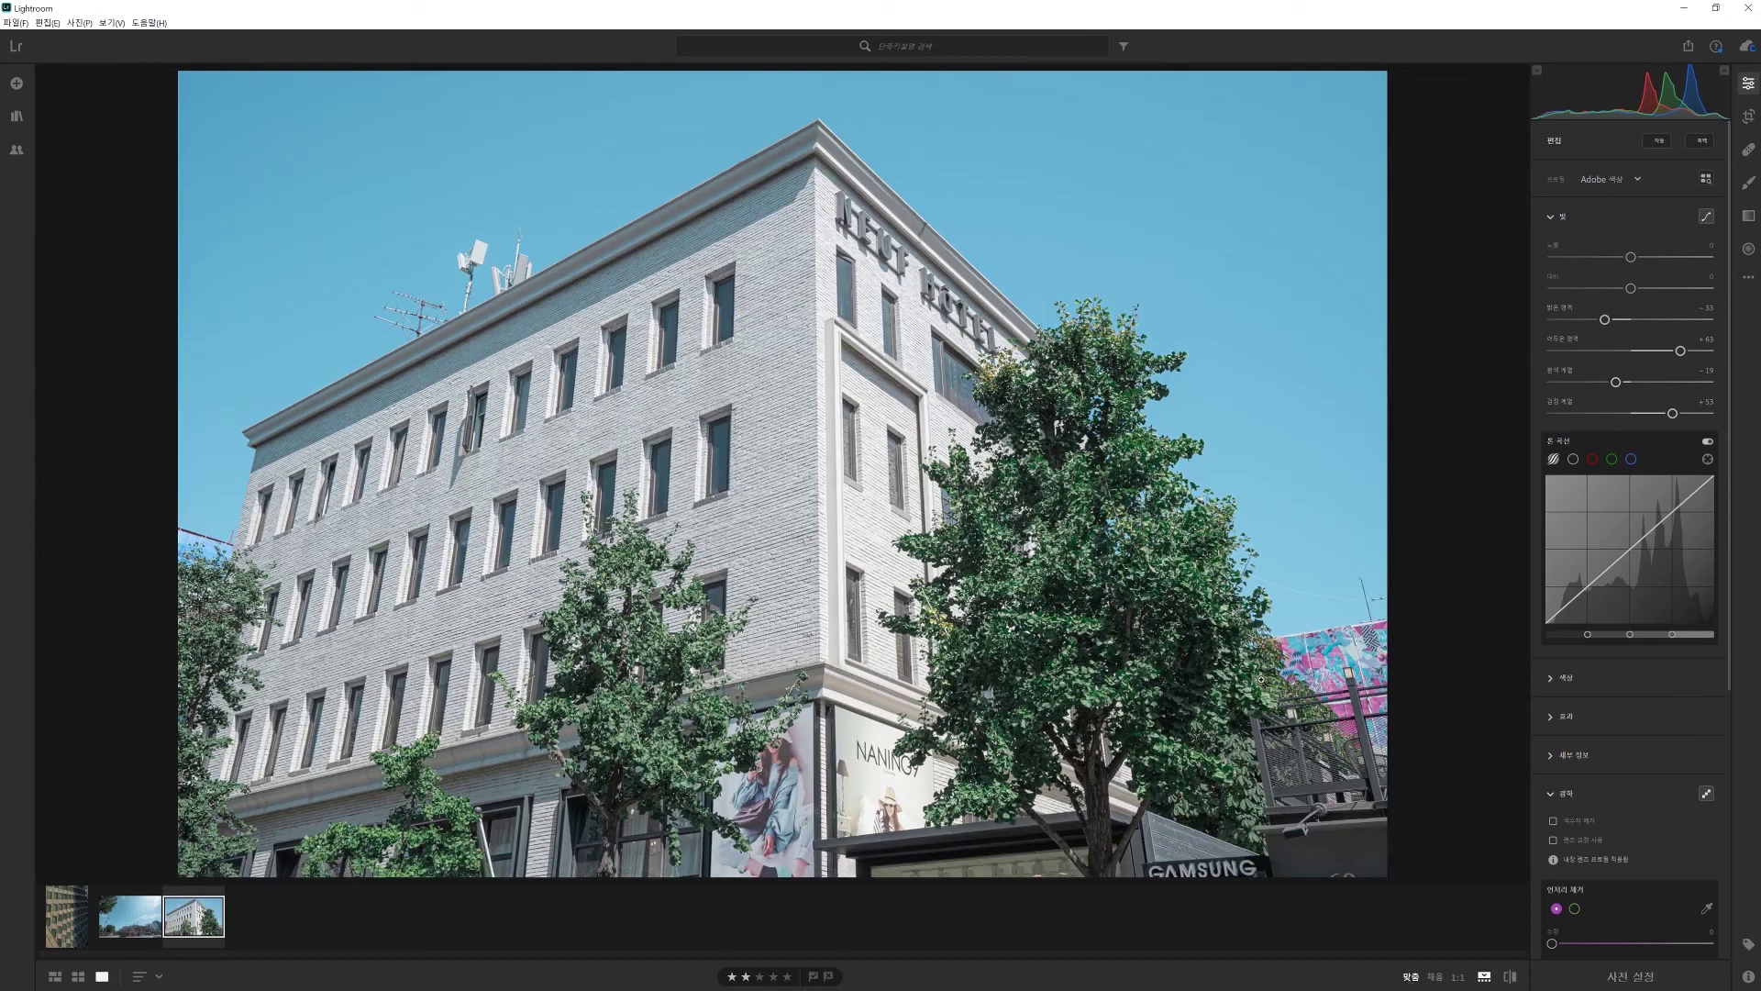
# Zoom in closely on the building's upper corner, examine the brick wall below the roof edge and return to 1:1 zoom.
pyautogui.hotkey('ctrl', '=')
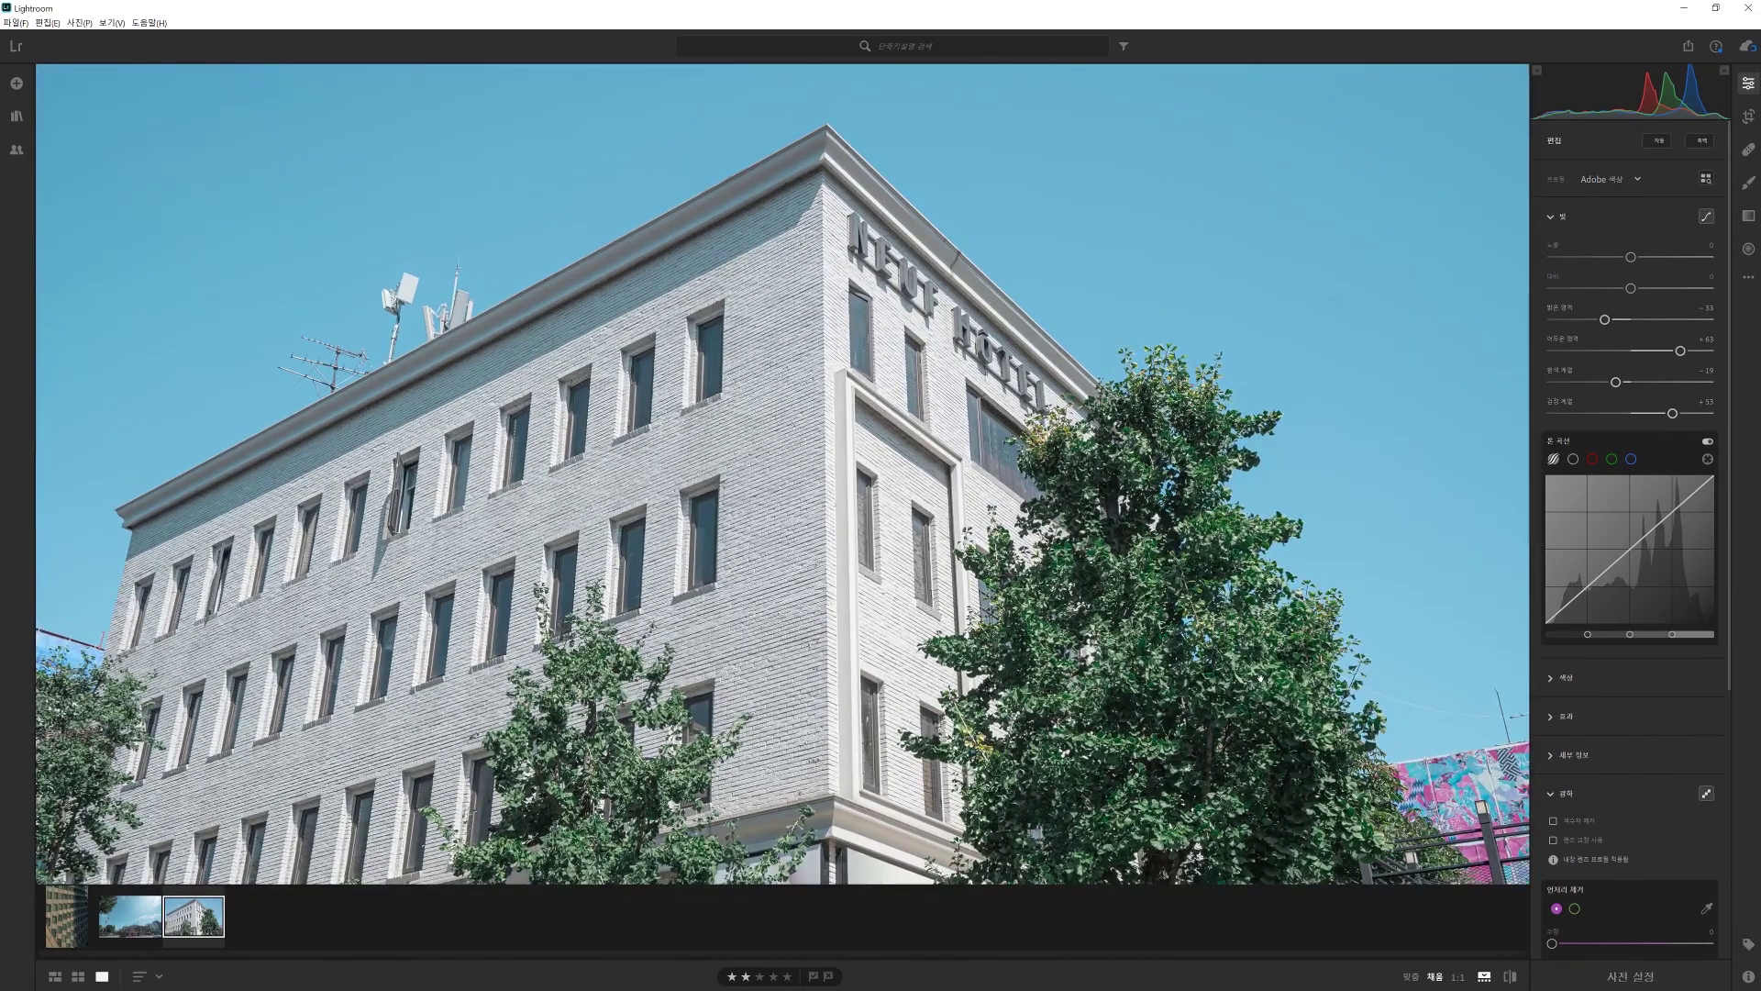
pyautogui.hotkey('ctrl', '=')
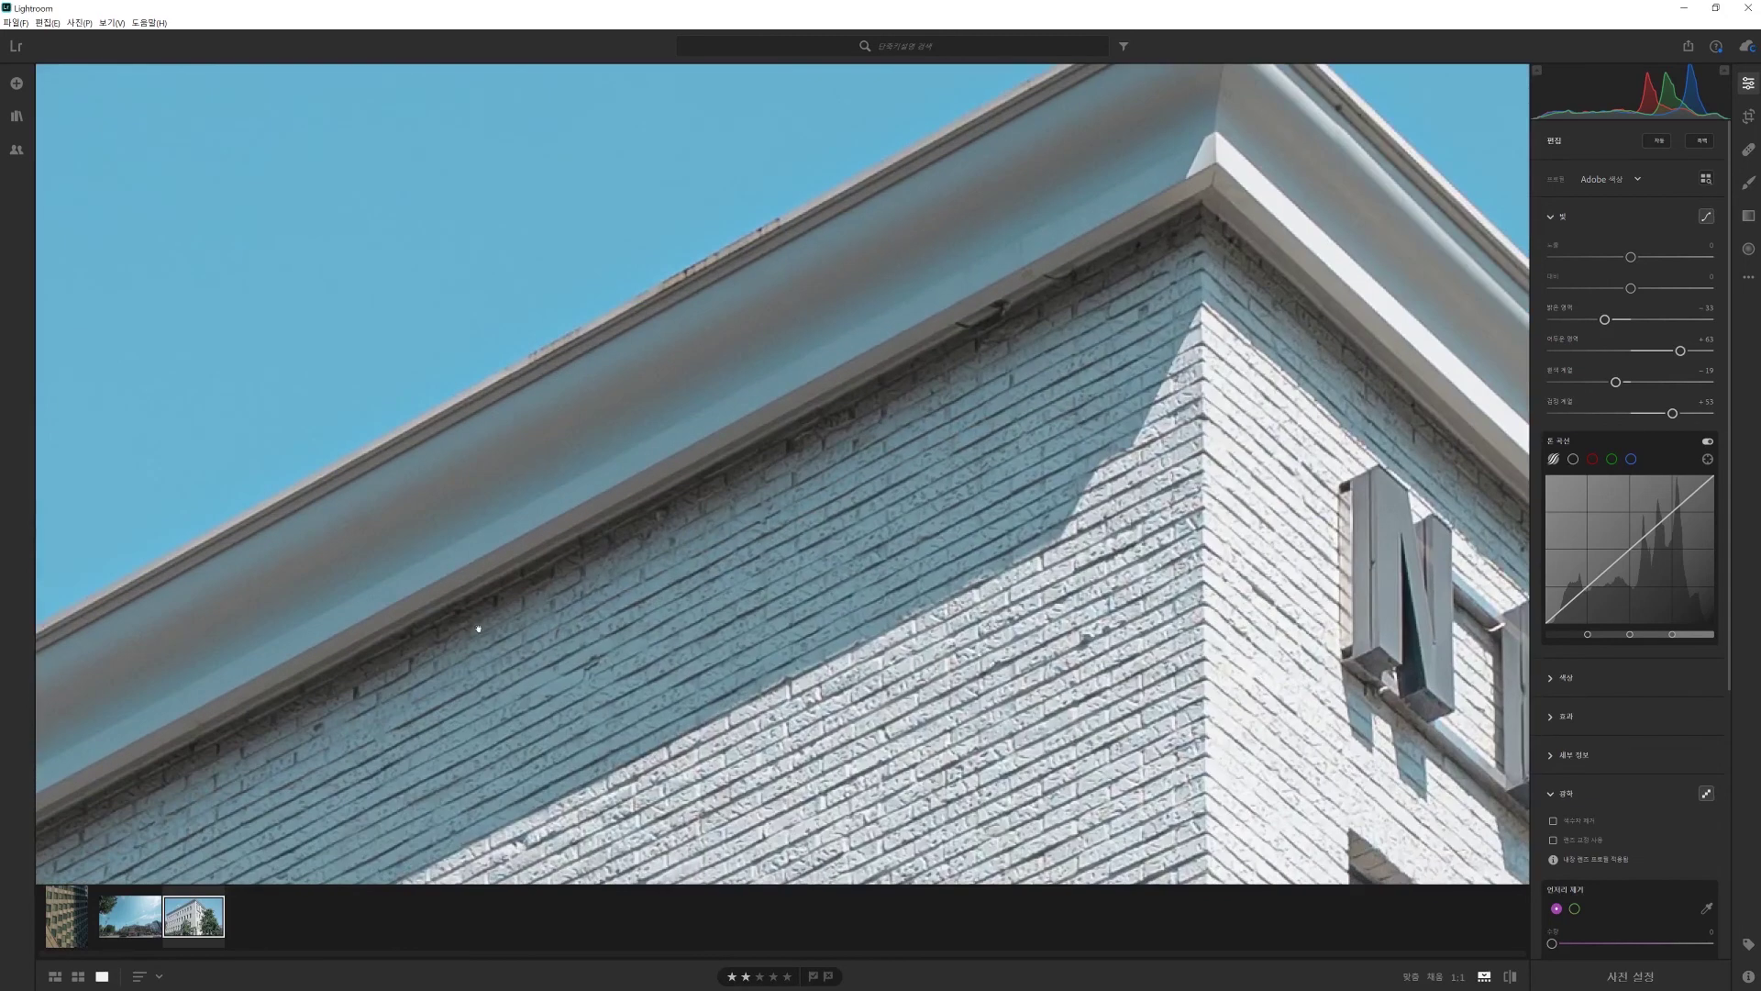
pyautogui.moveTo(589, 620); pyautogui.dragTo(1001, 295)
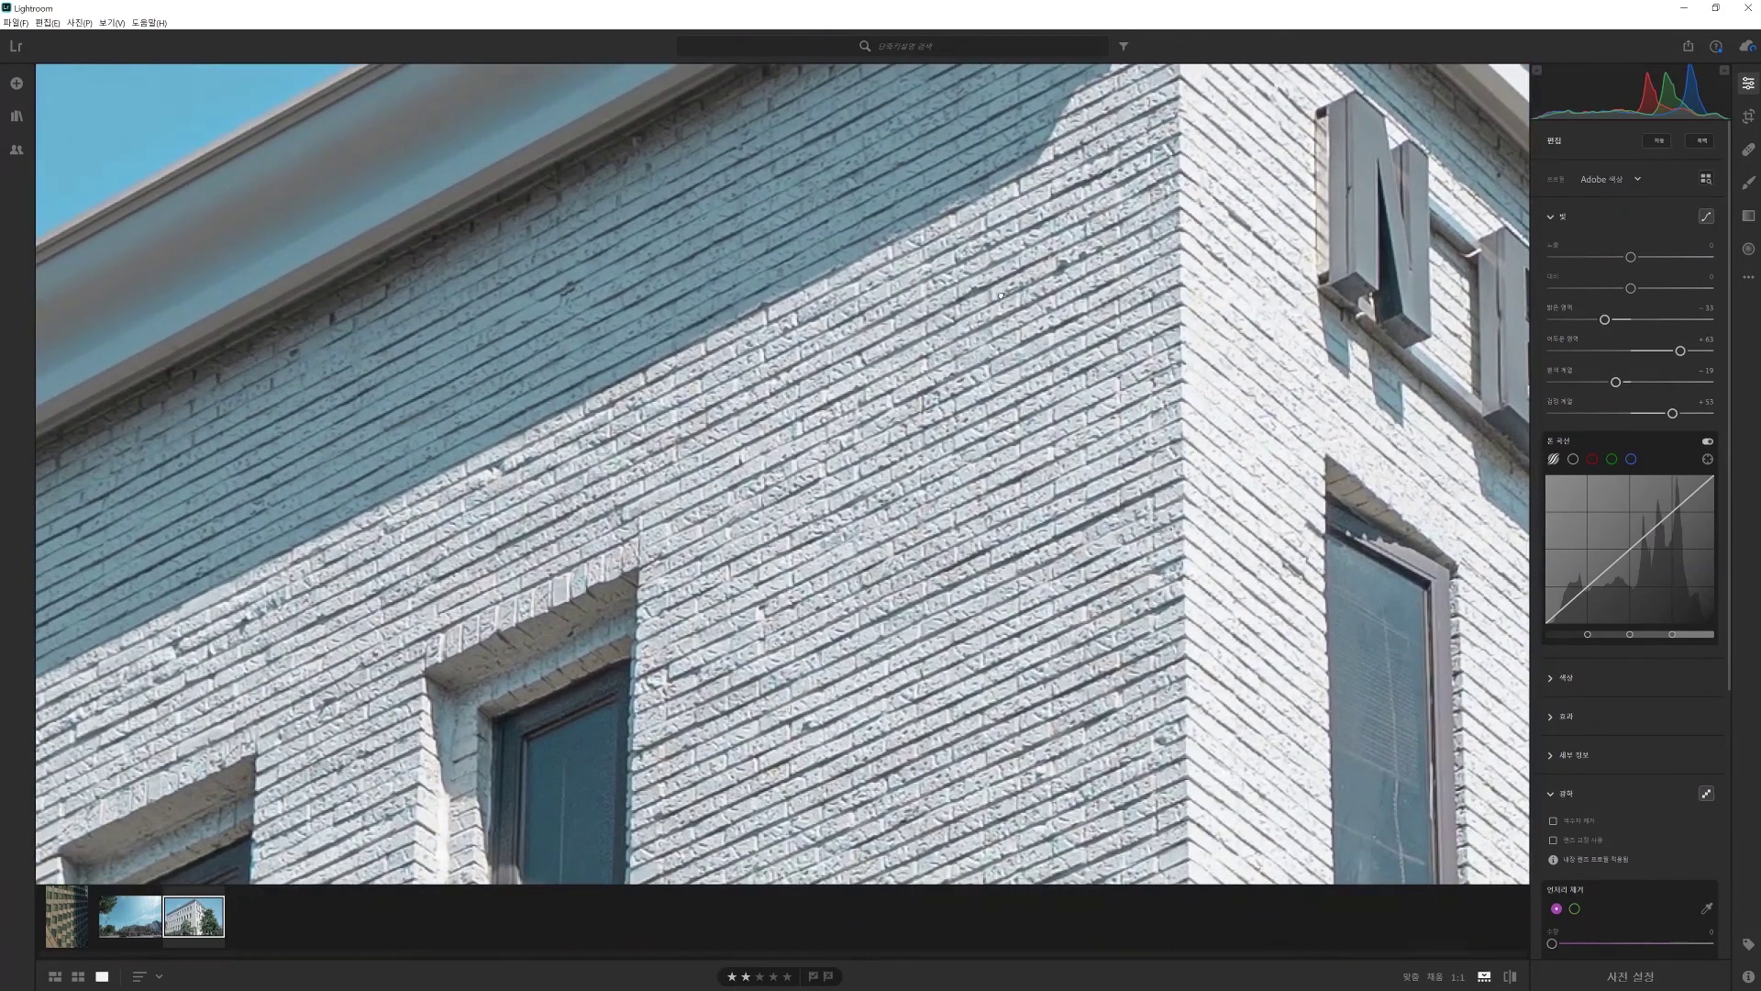
pyautogui.click(1137, 494)
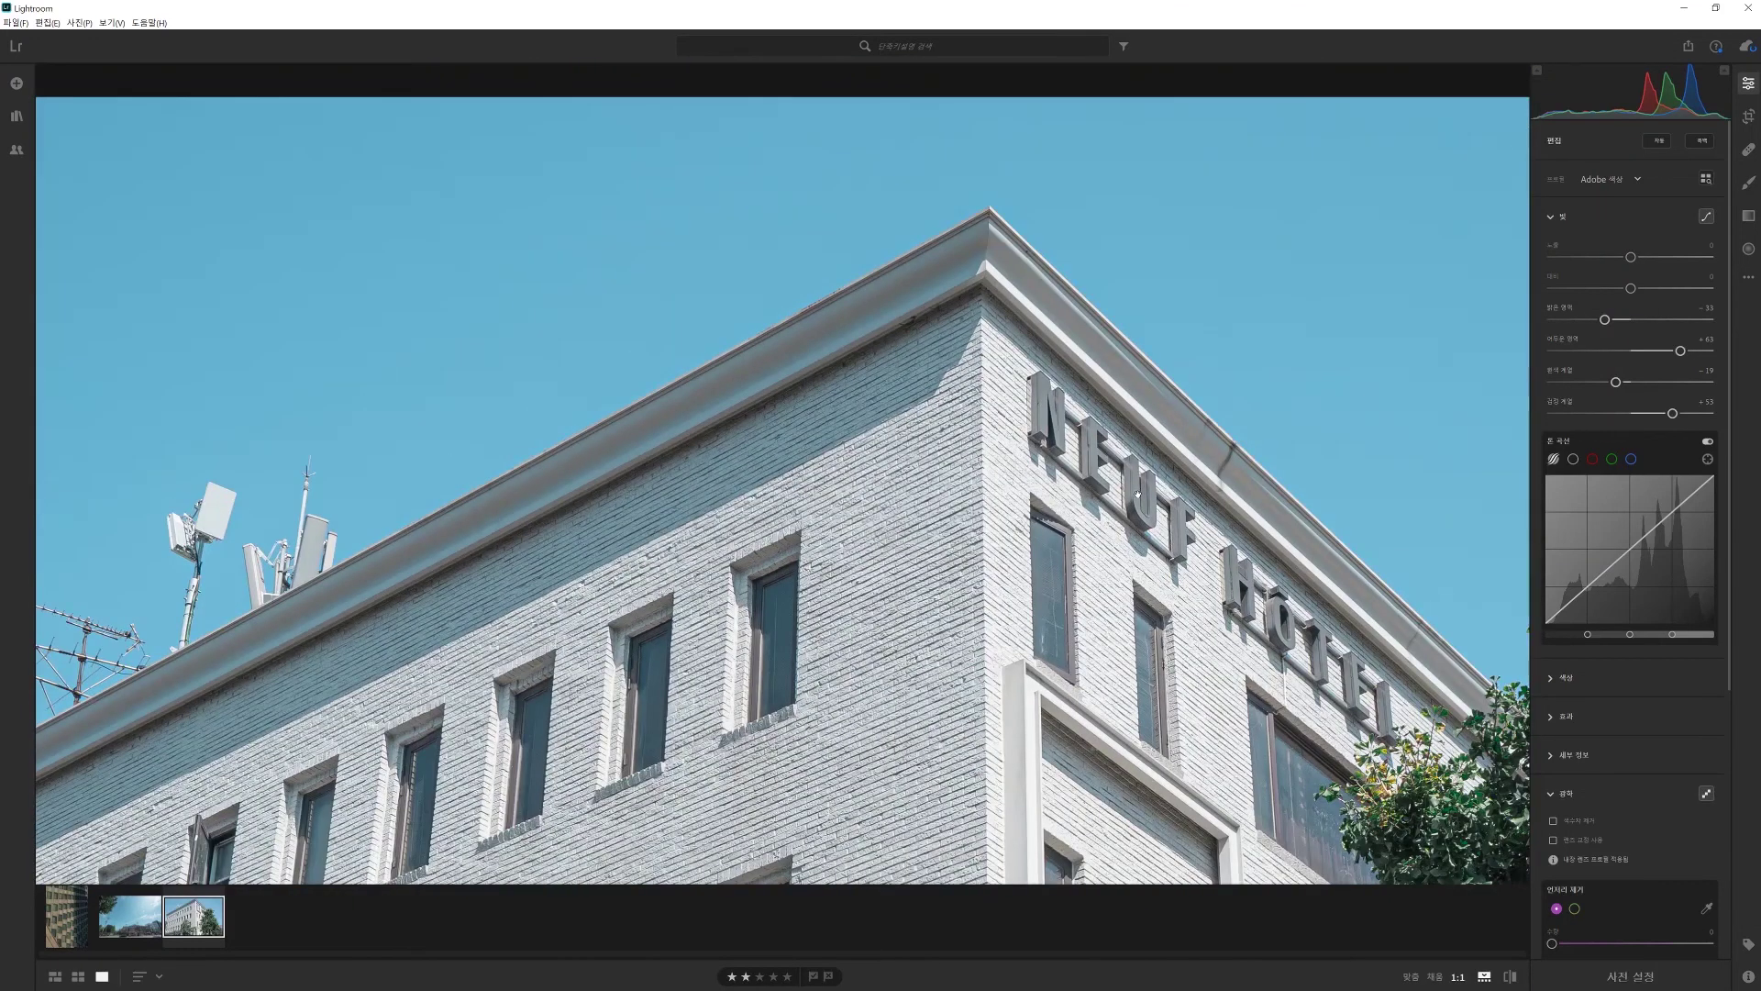